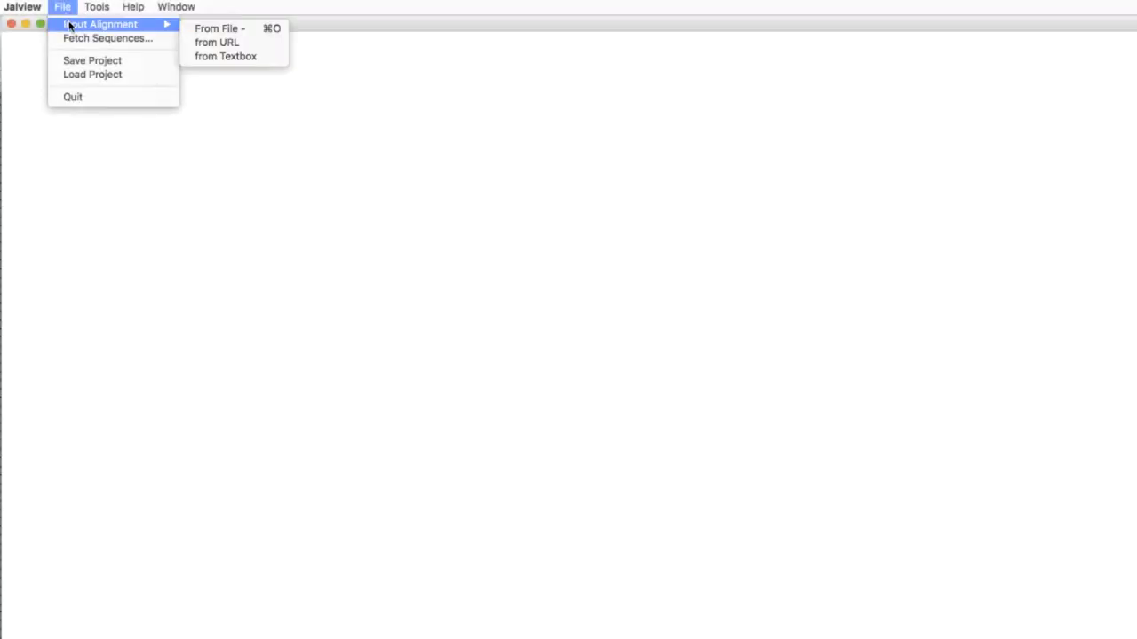
left_click(201, 41)
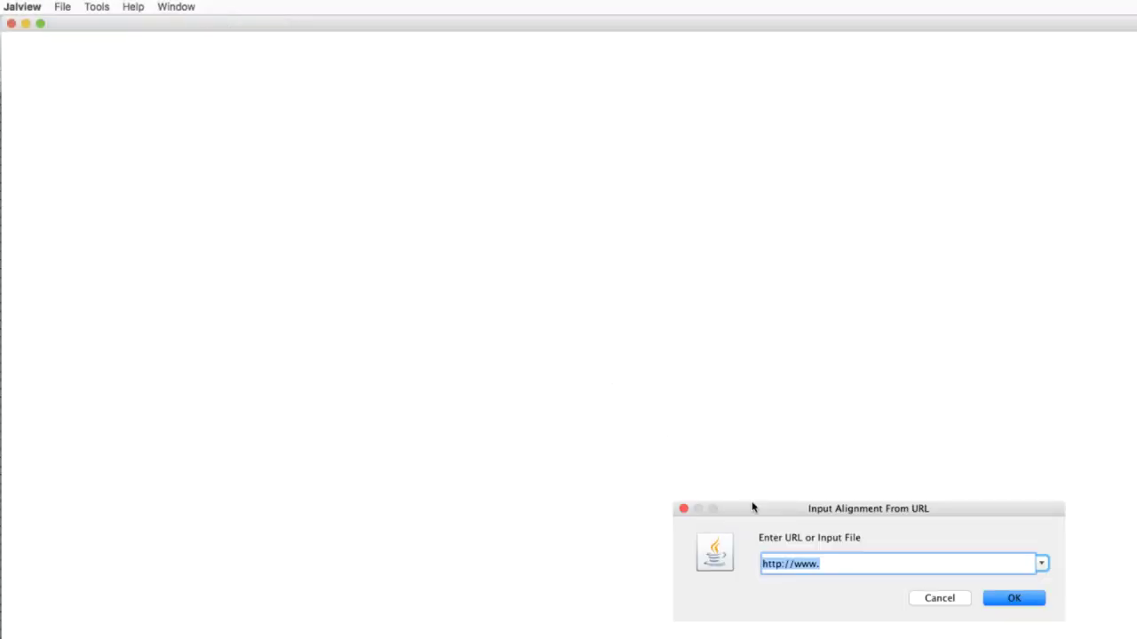
type("http://www.jalview.org/tutorial/alignment.fa")
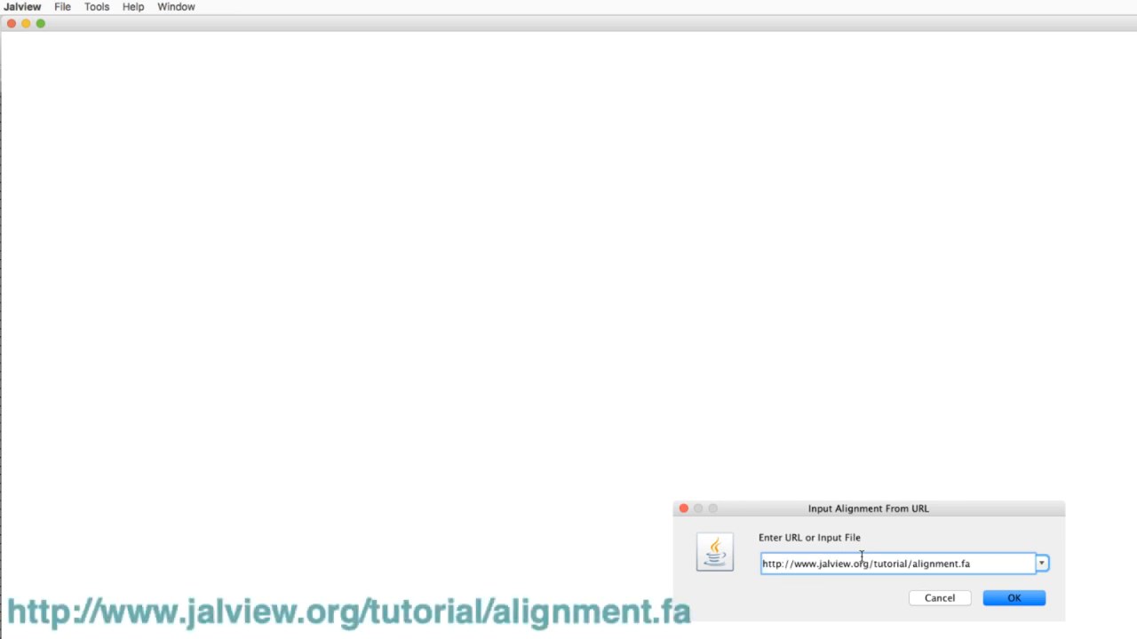
left_click(1014, 597)
left_click_drag(480, 46, 446, 40)
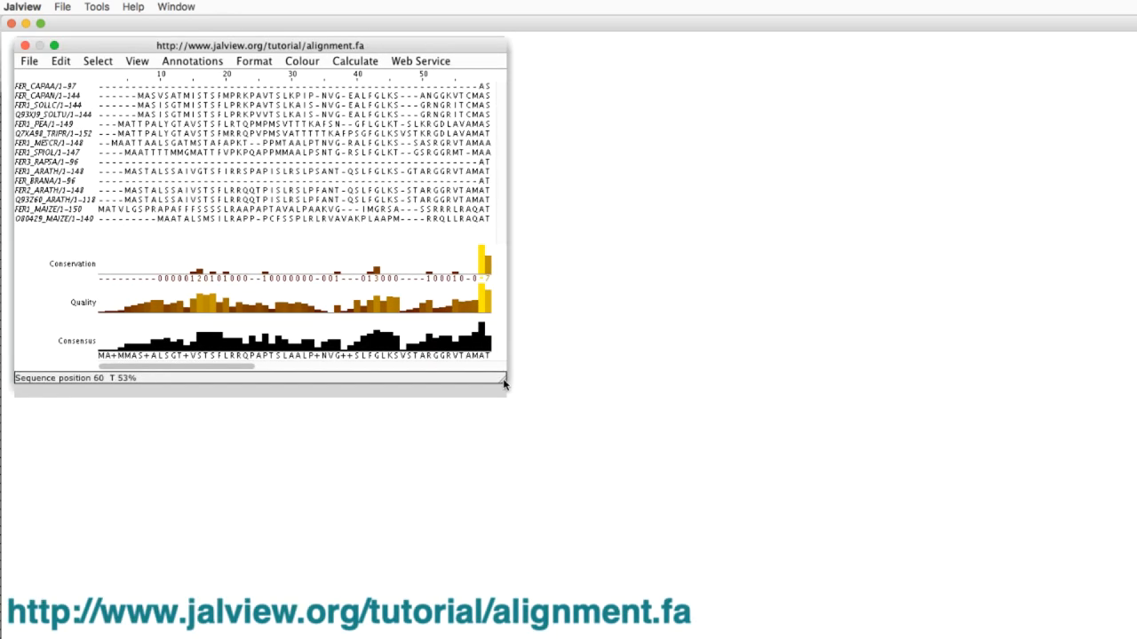
left_click_drag(531, 266, 1135, 266)
Start a JPred Secondary Structure Prediction job from the Web Service menu for the whole alignment
left_click(446, 65)
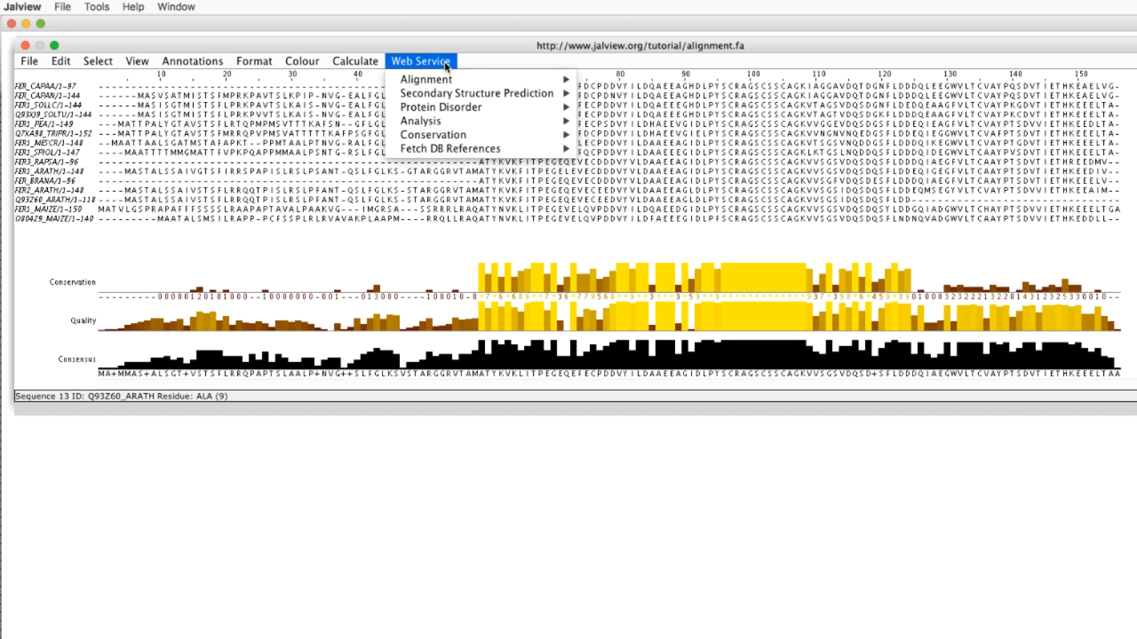
mouse_move(477, 93)
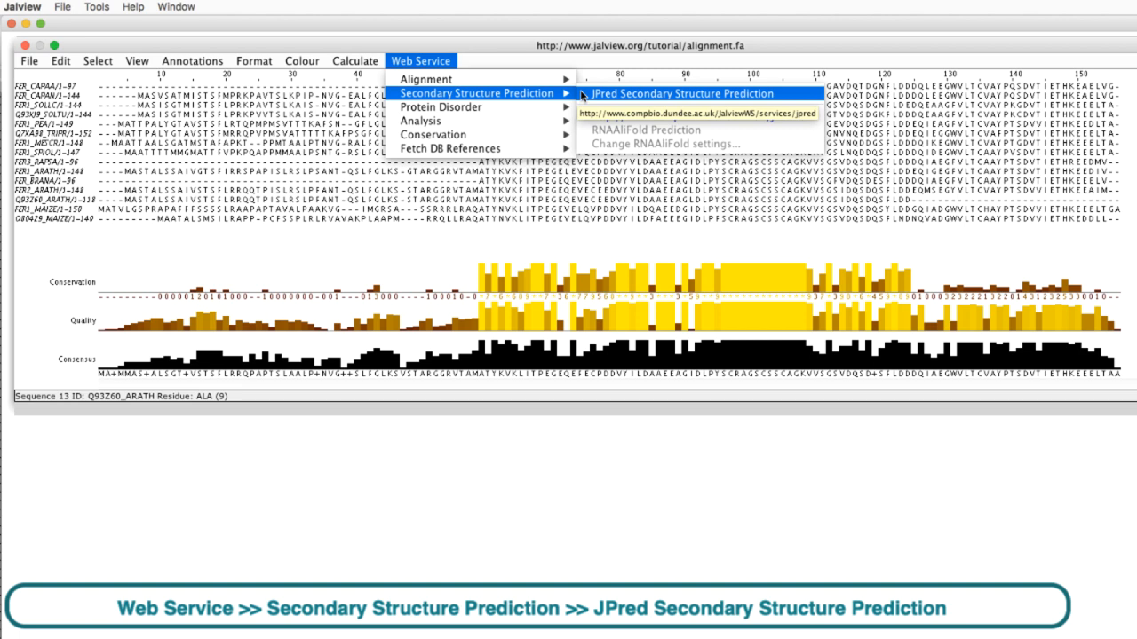
left_click(584, 95)
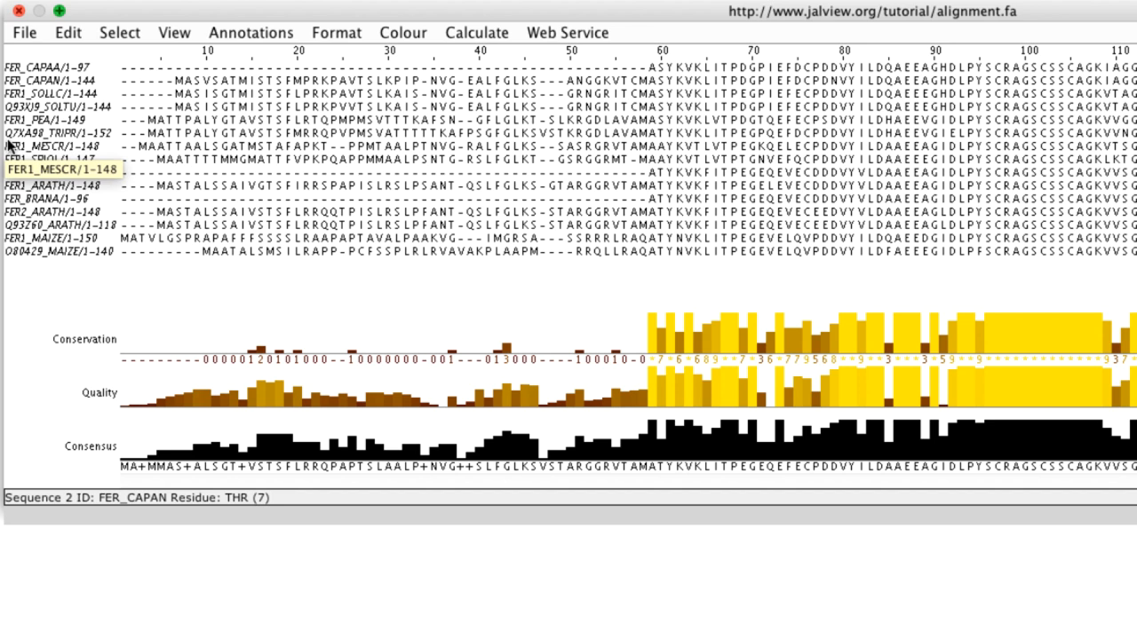
Select FER1_MESCR and launch a JPred Secondary Structure Prediction on it alone
left_click(15, 148)
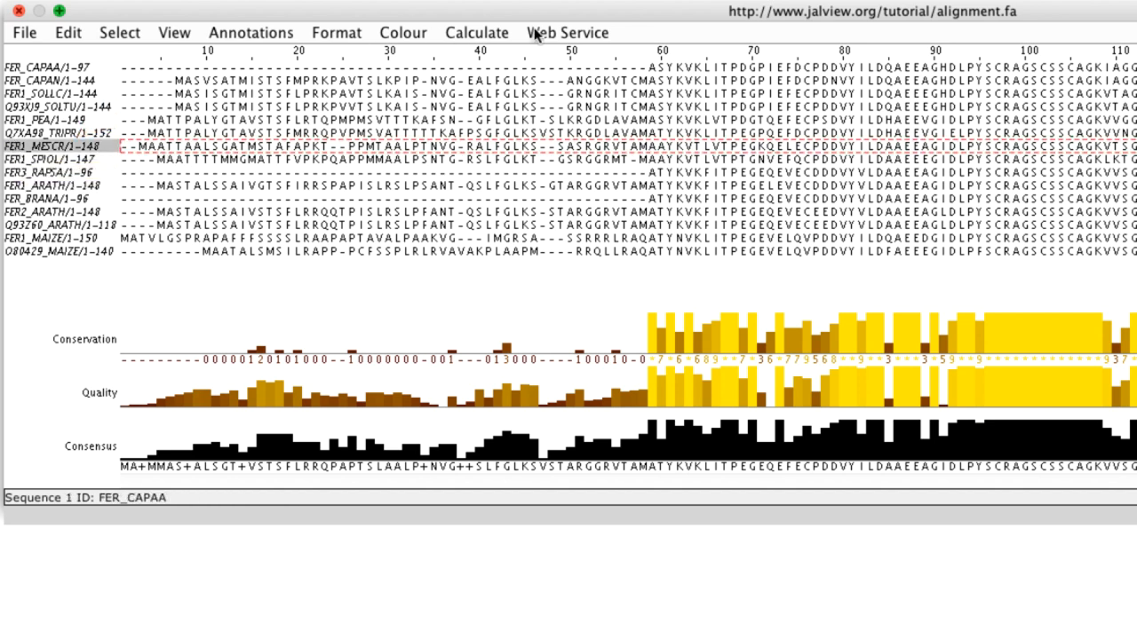
left_click(567, 33)
mouse_move(646, 77)
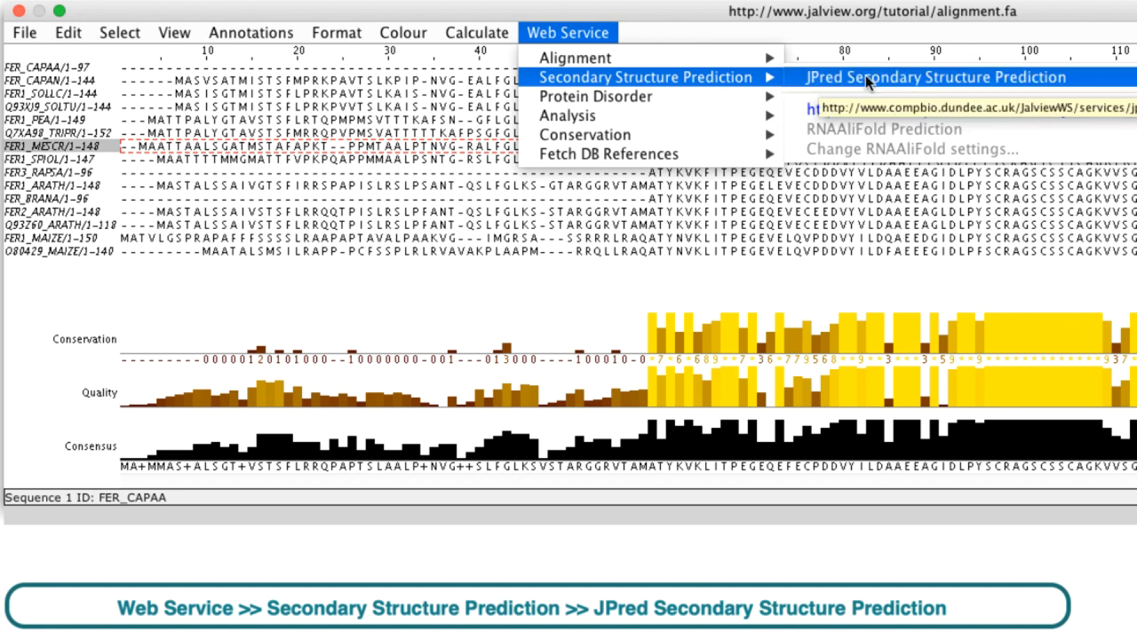
left_click(888, 77)
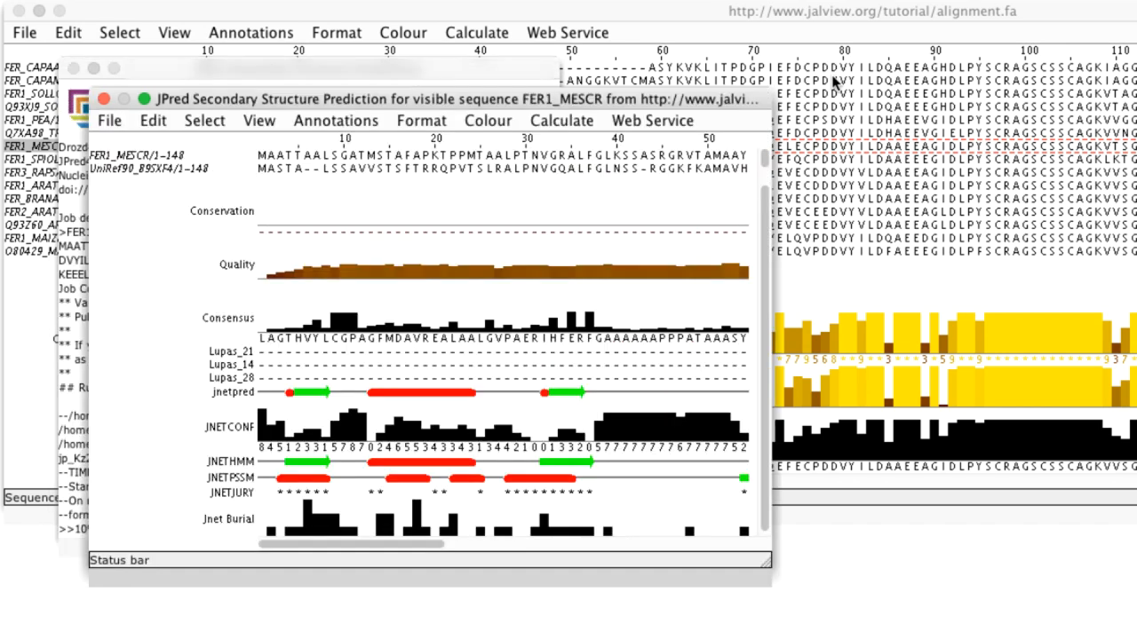
Move the FER1_MESCR JPred results window to the top left and enlarge it to fill the screen
left_click_drag(475, 98, 385, 9)
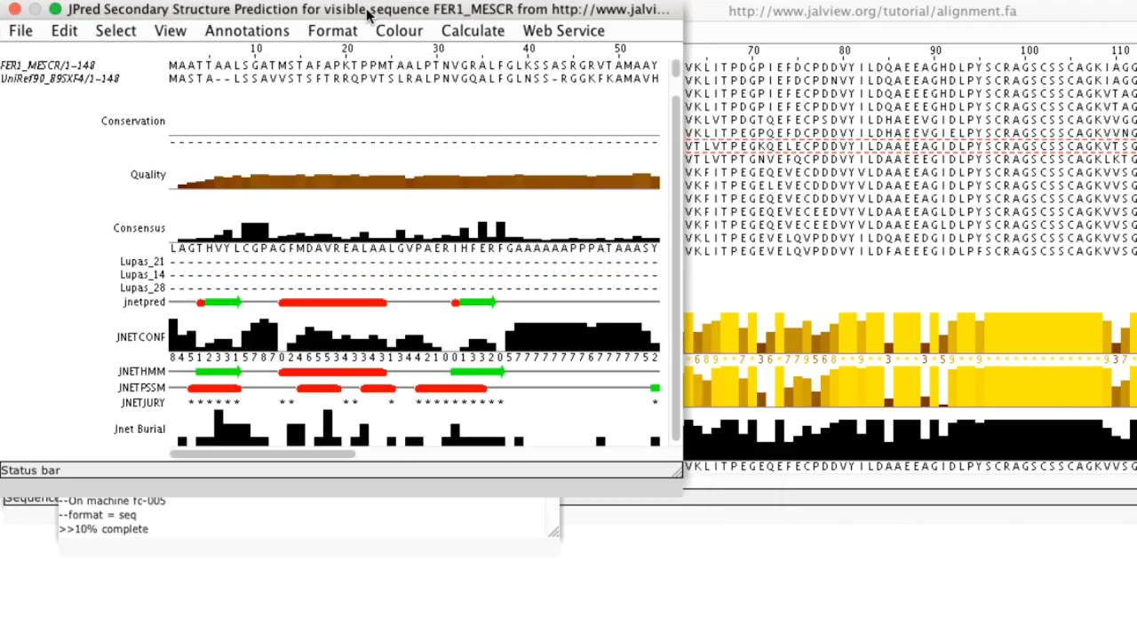
left_click_drag(682, 478, 1132, 622)
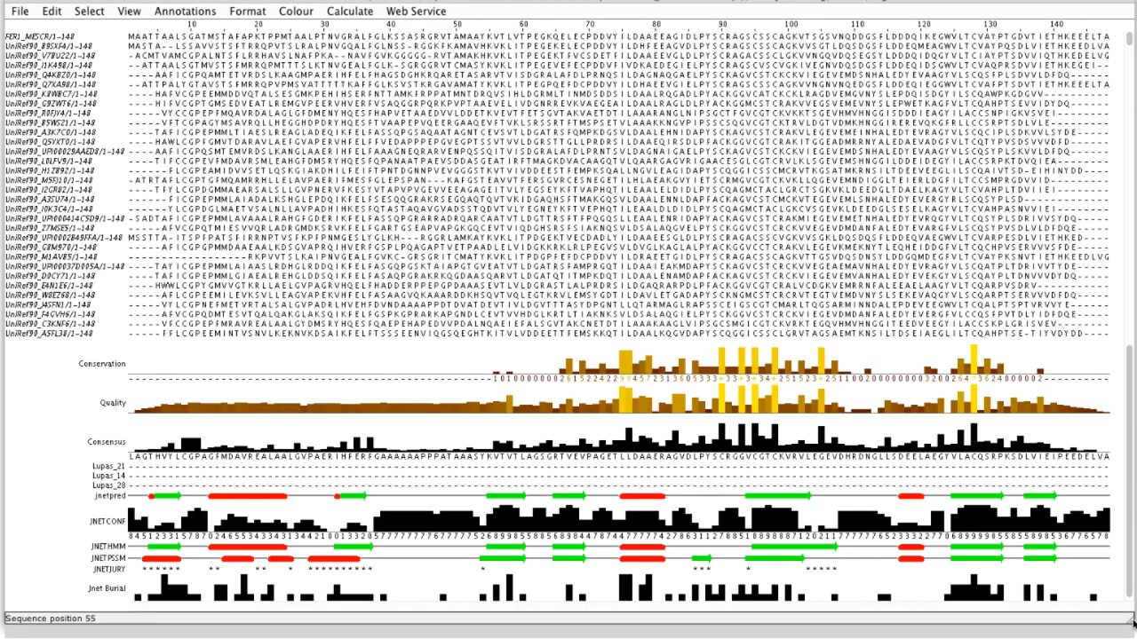
scroll(569, 177, "down", 5)
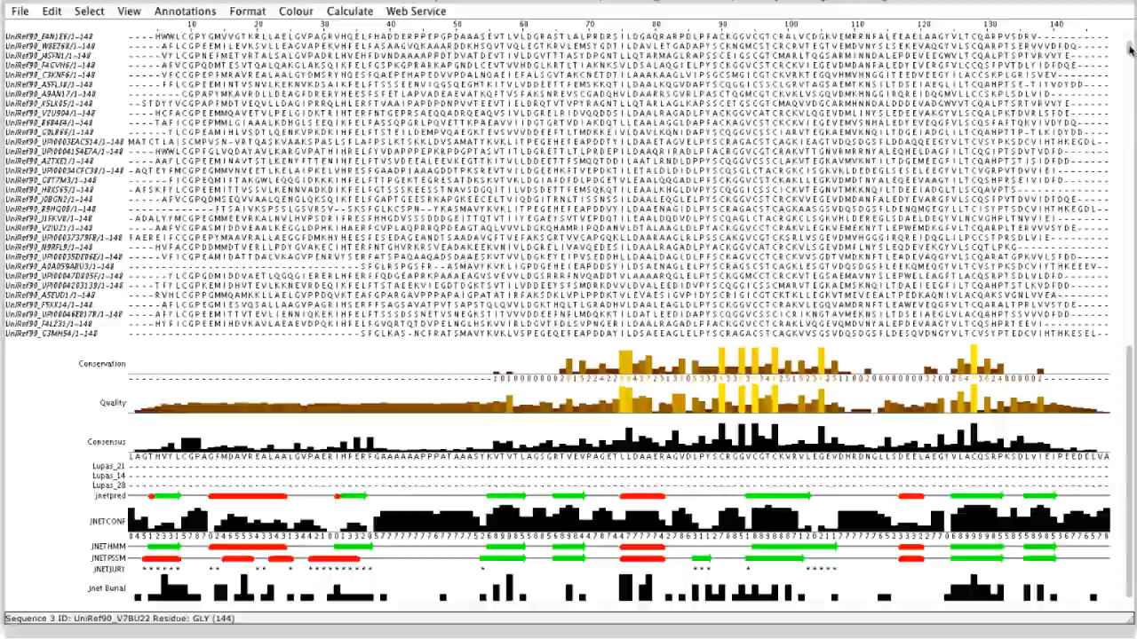
left_click_drag(1130, 55, 1132, 332)
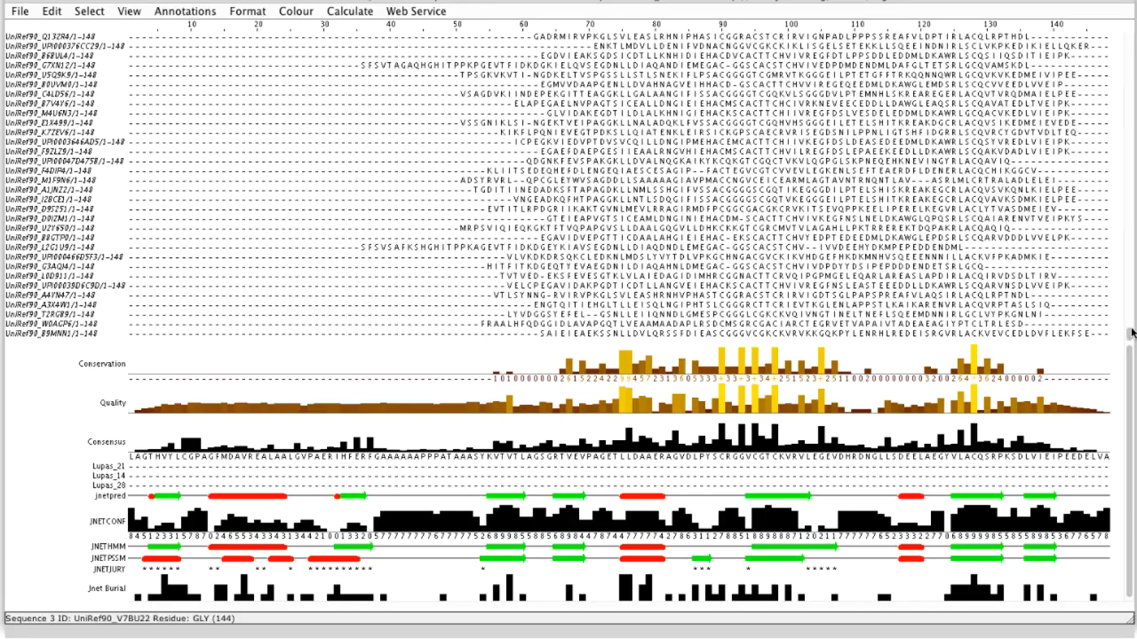
left_click_drag(1132, 332, 1131, 16)
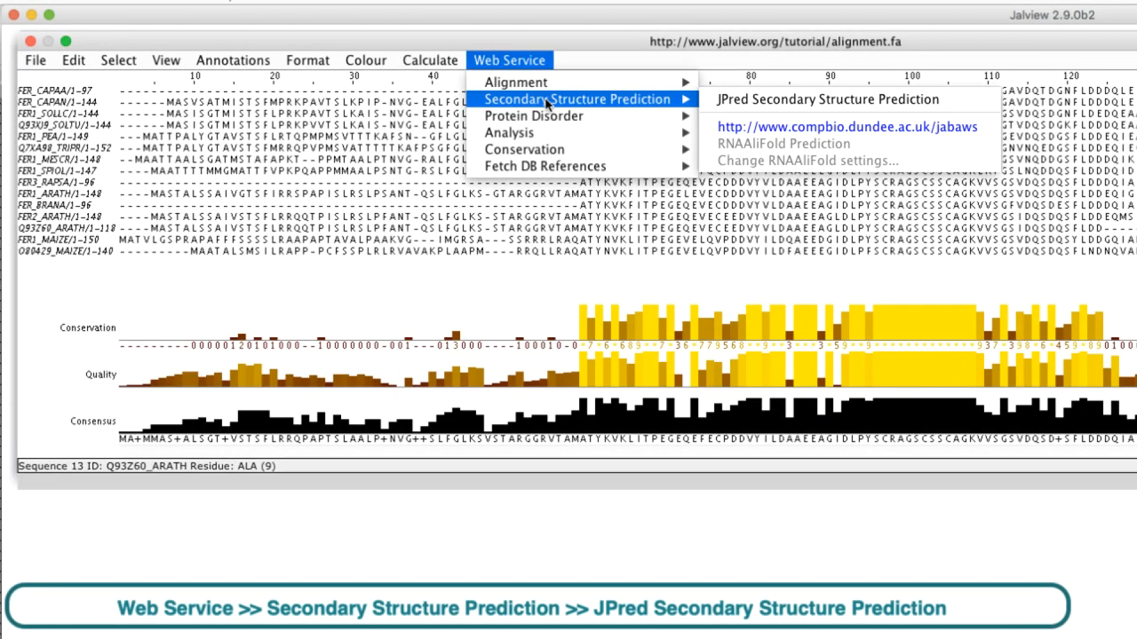
Launch JPred prediction on the whole alignment, producing a results window for FER_CAPAA
left_click(707, 100)
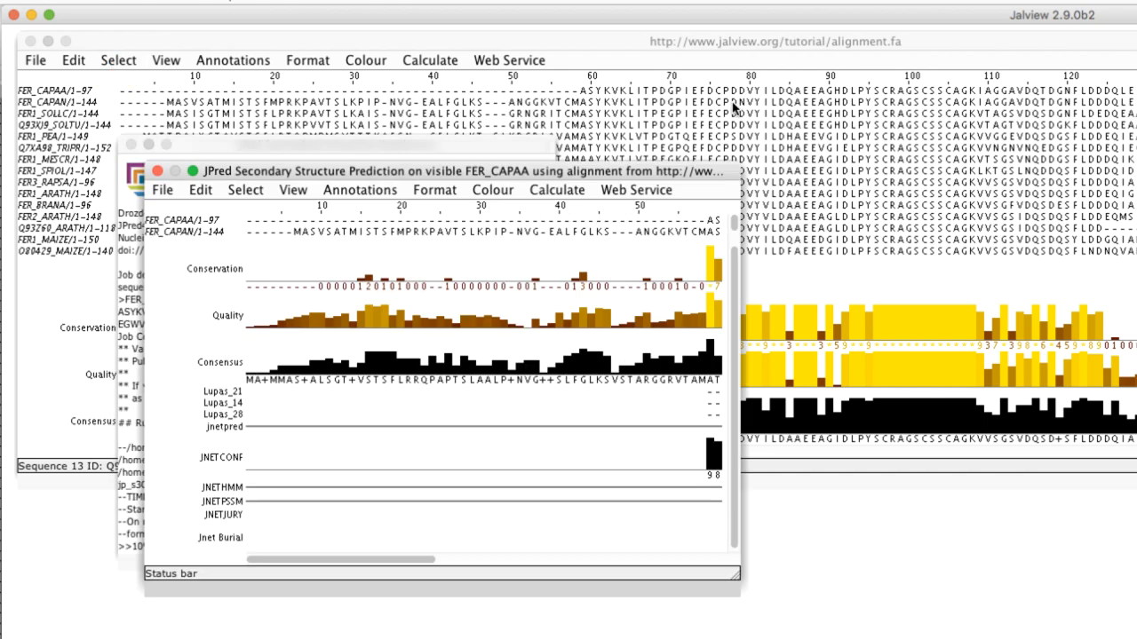
Bring the JPred job window forward and move it aside to reveal the FER_CAPAA prediction rows
left_click(133, 222)
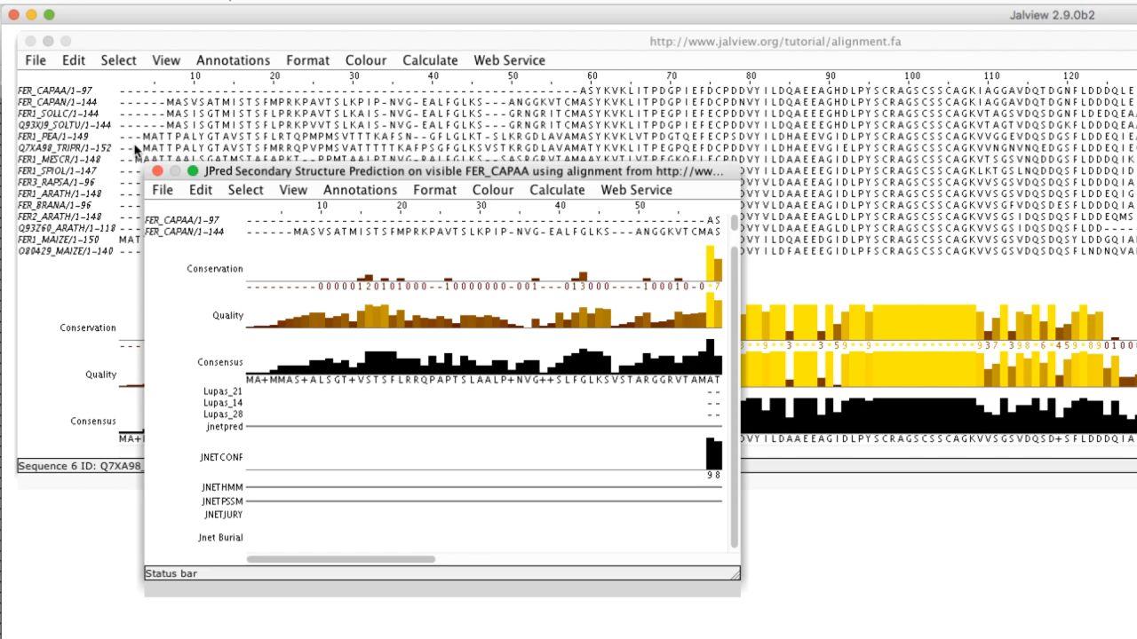
mouse_move(151, 147)
left_mouse_down()
mouse_move(194, 241)
mouse_move(71, 364)
left_mouse_up()
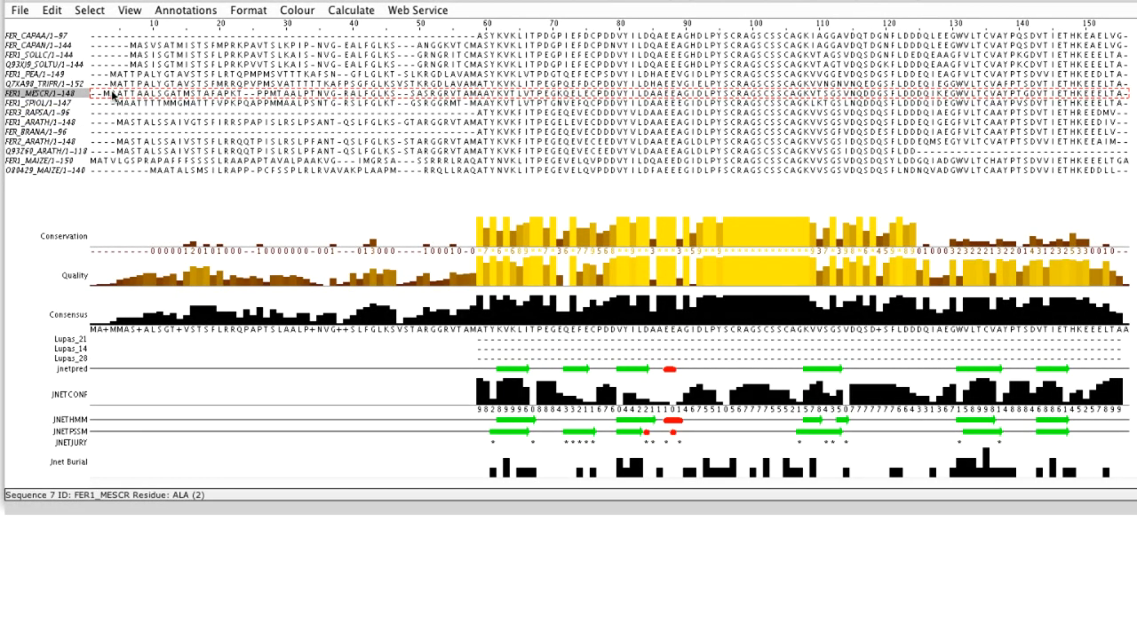
Colour the FER1_MESCR group with Taylor colours, then copy FER1_MESCR with its annotations from the JPred results
right_click(114, 94)
mouse_move(153, 103)
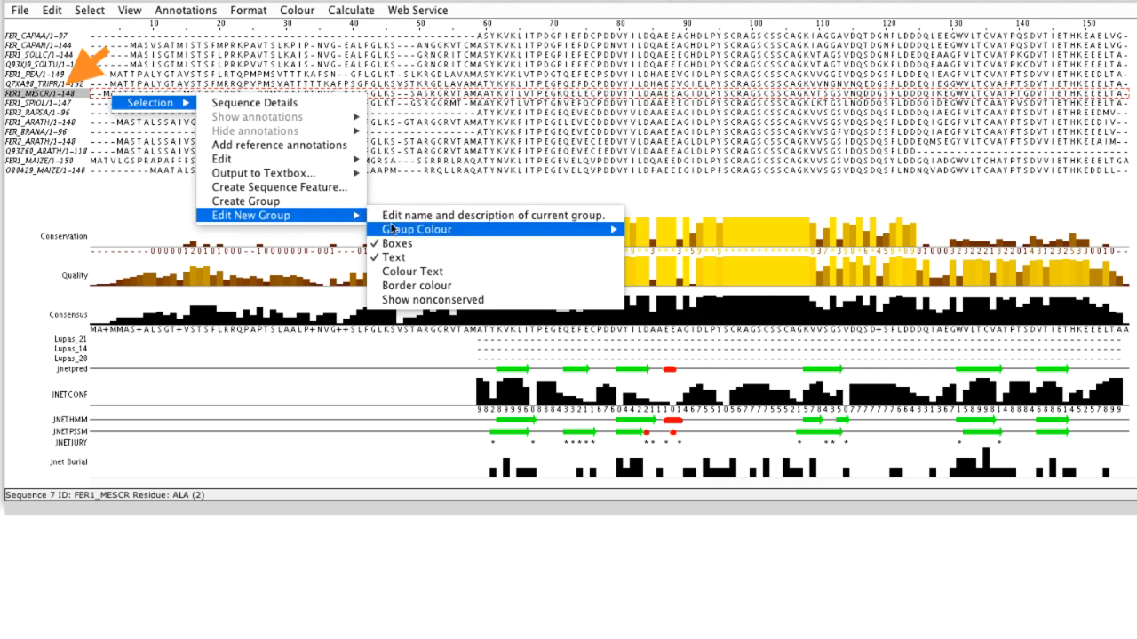
mouse_move(416, 229)
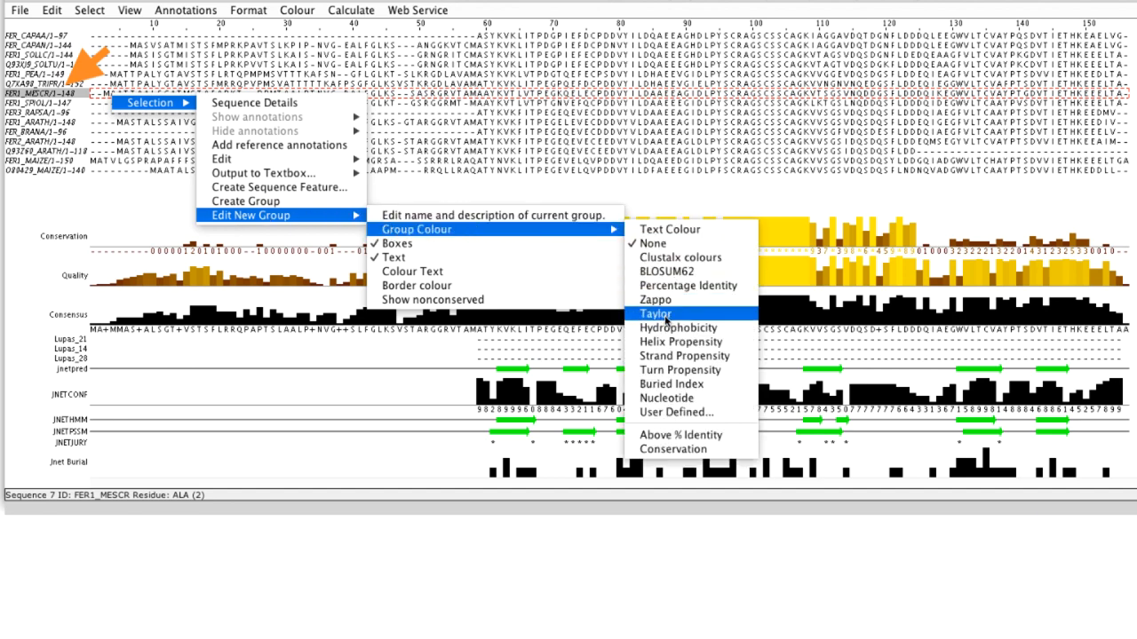
left_click(663, 317)
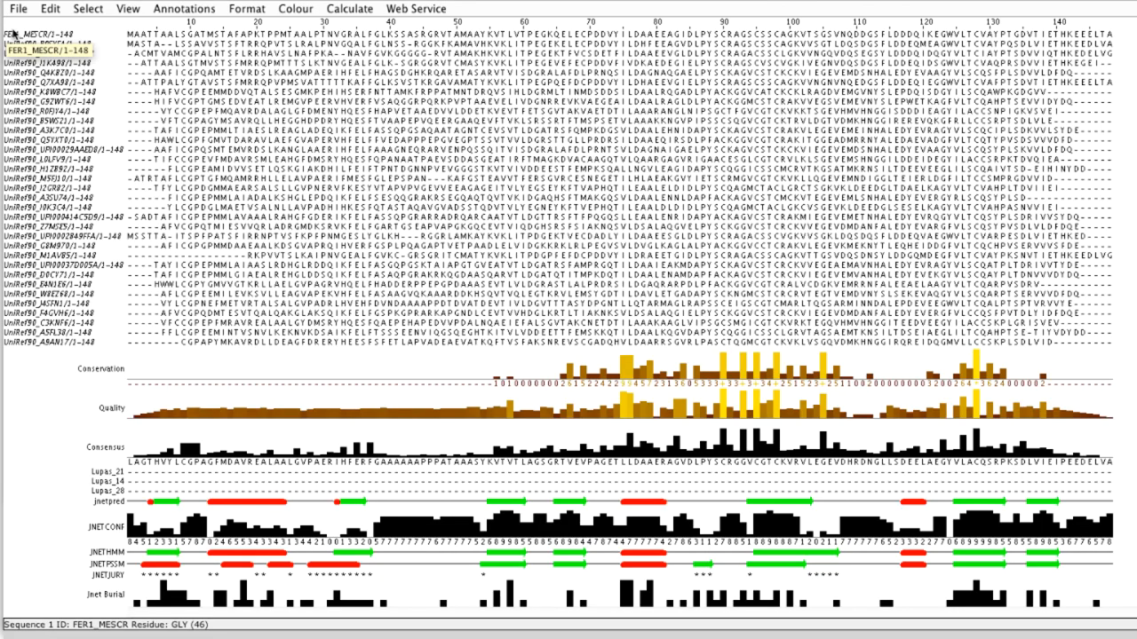
left_click(14, 33)
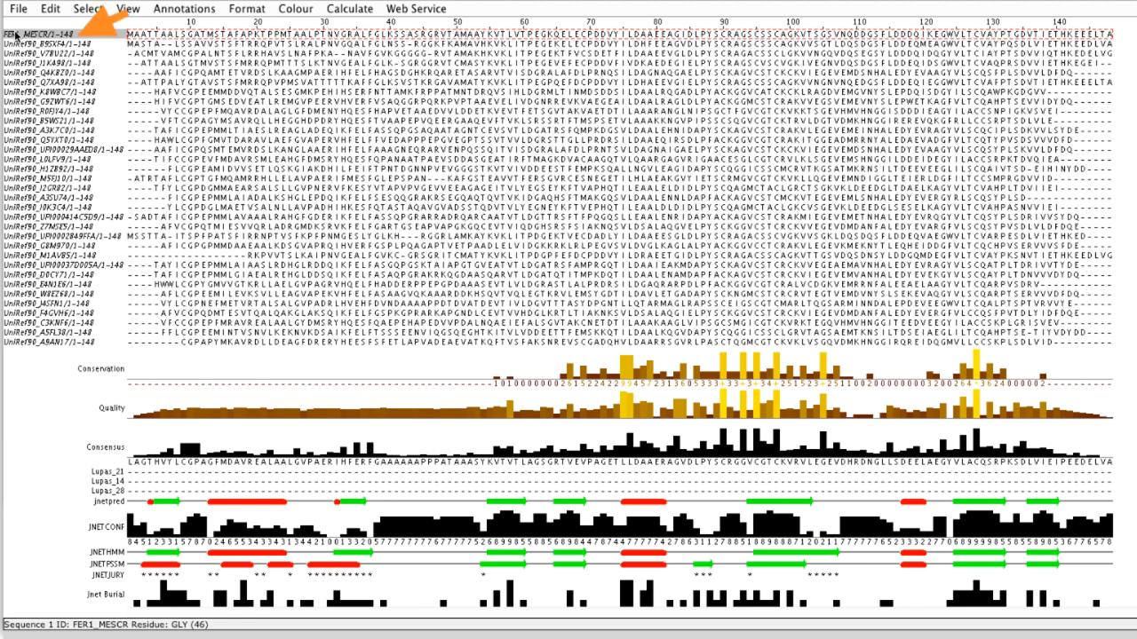
key("ctrl+c")
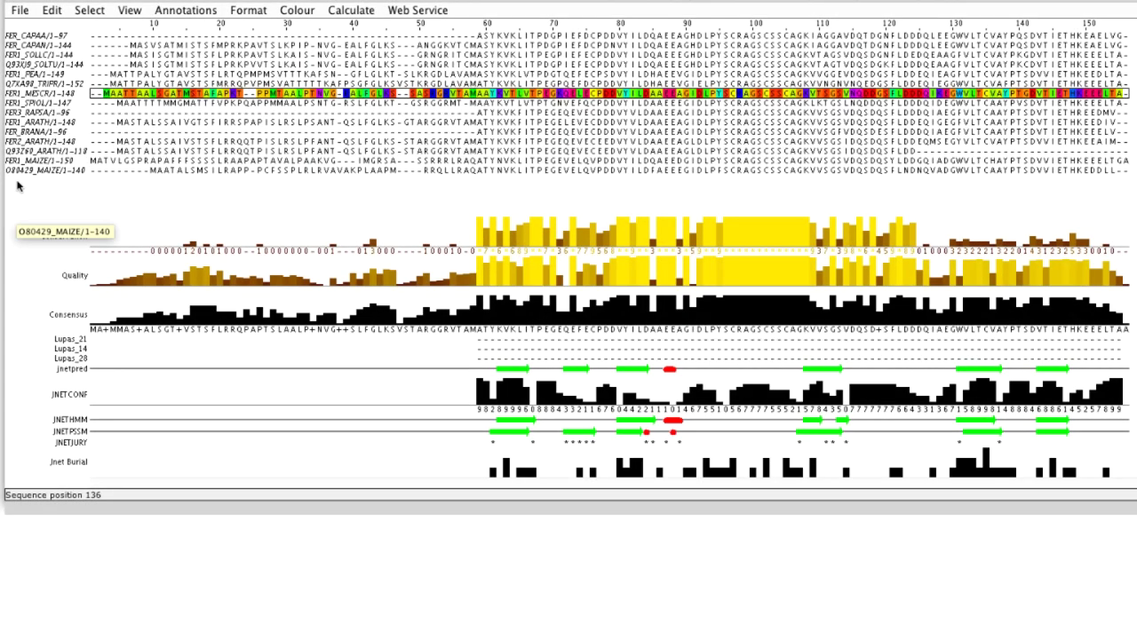
Clear the selection and paste the copied FER1_MESCR with its JPred tracks into the alignment
left_click(45, 170)
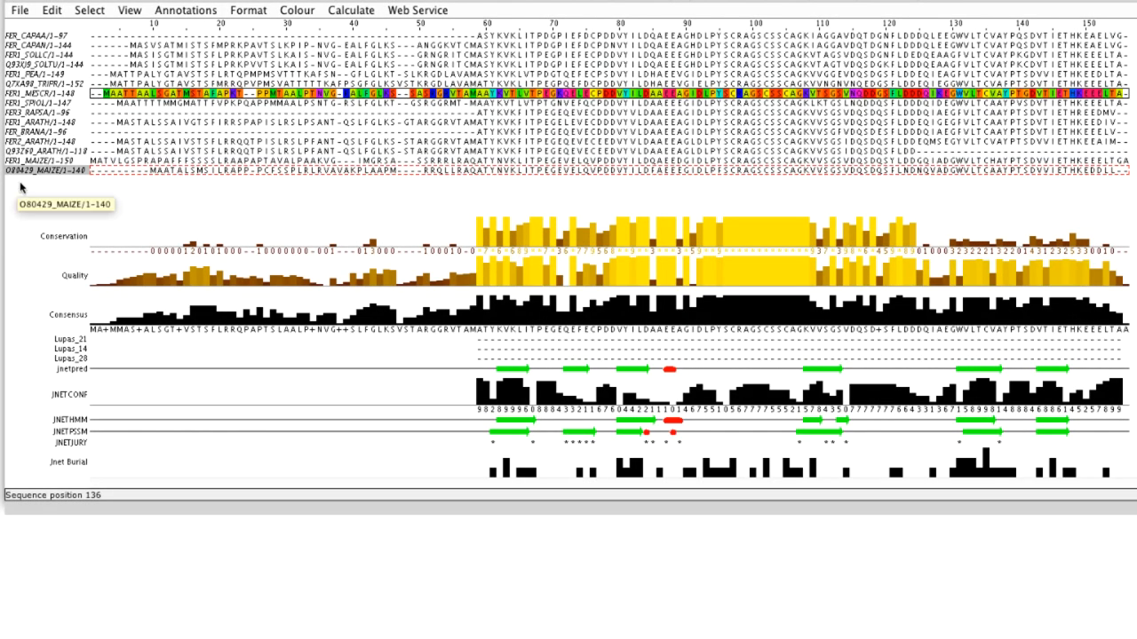
key("Escape")
key("ctrl+v")
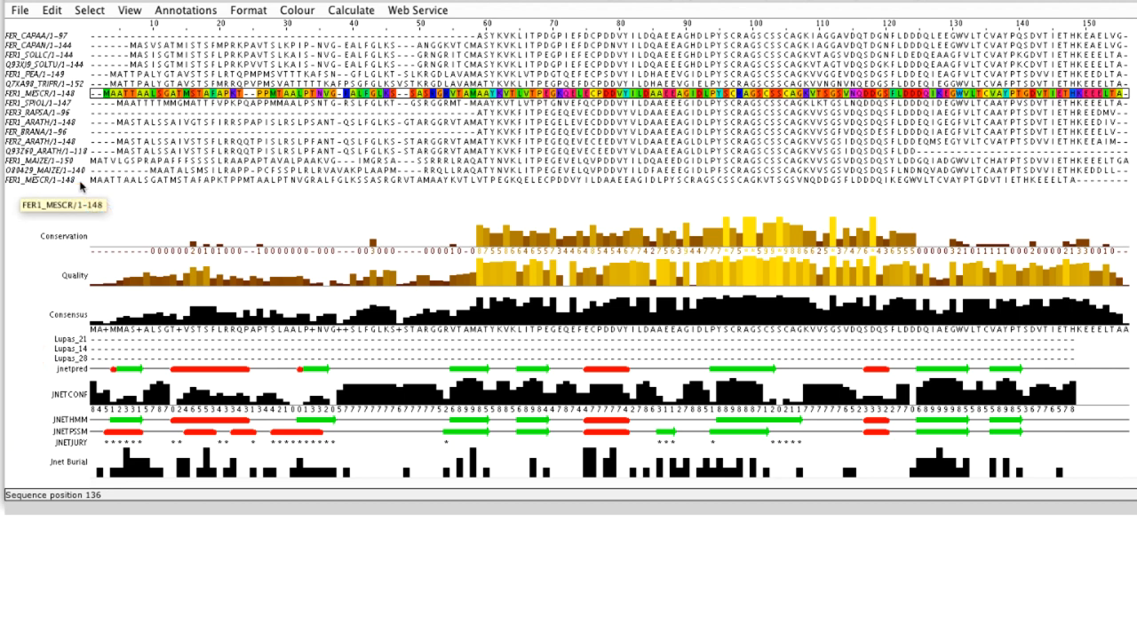
Insert gaps at the start, after APKT and further along pasted FER1_MESCR so it lines up
left_click_drag(94, 181, 105, 183)
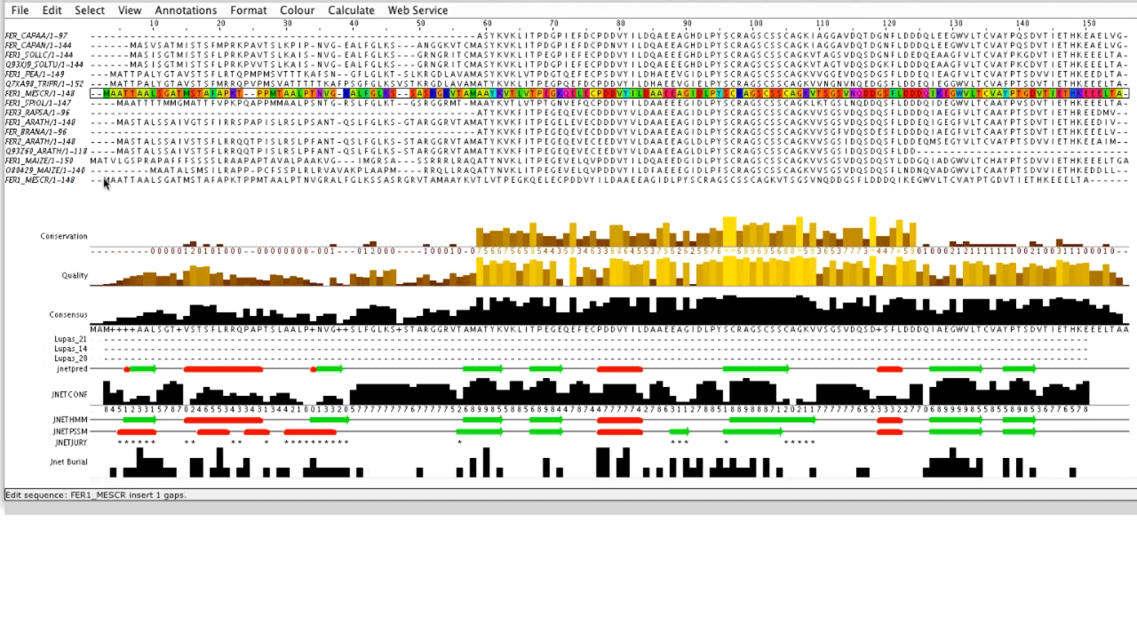
left_click_drag(248, 182, 268, 184)
left_click_drag(338, 183, 416, 183)
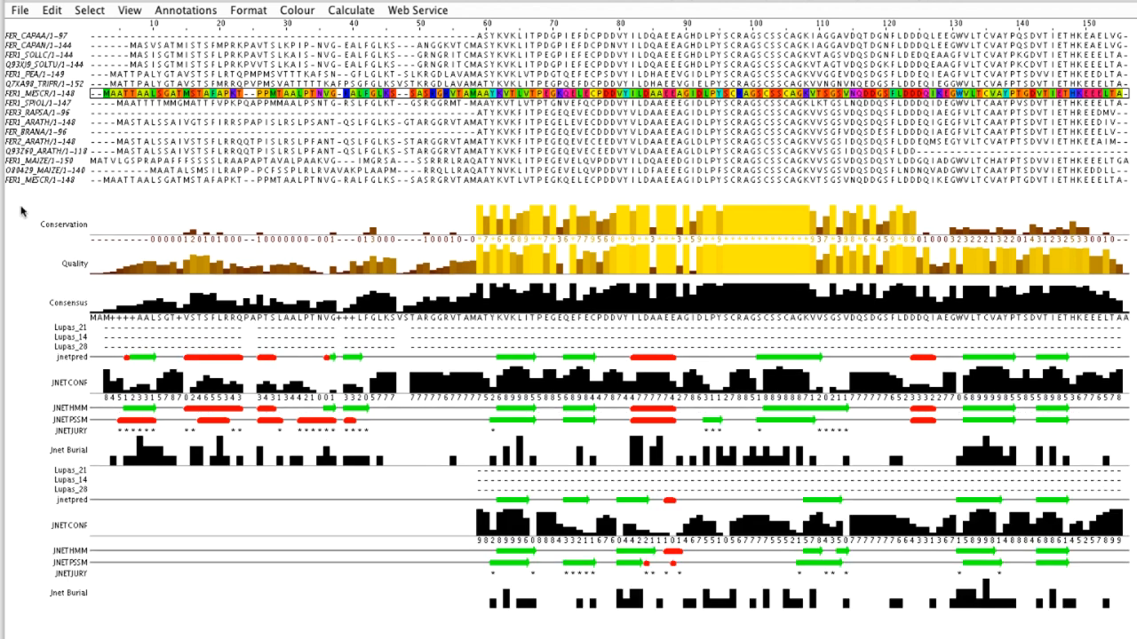
Hide the Lupas_21, Lupas_14, JNETHMM, JNETPSSM and JNETJURY annotation rows of the first prediction
right_click(71, 328)
left_click(115, 356)
right_click(71, 328)
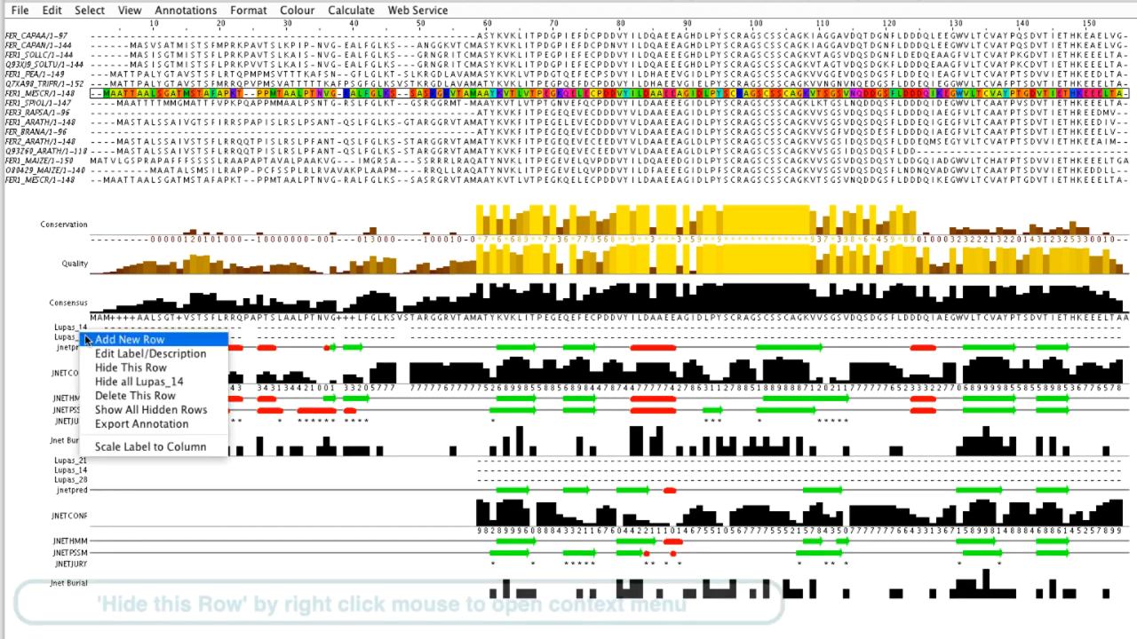
left_click(130, 367)
right_click(71, 328)
left_click(130, 367)
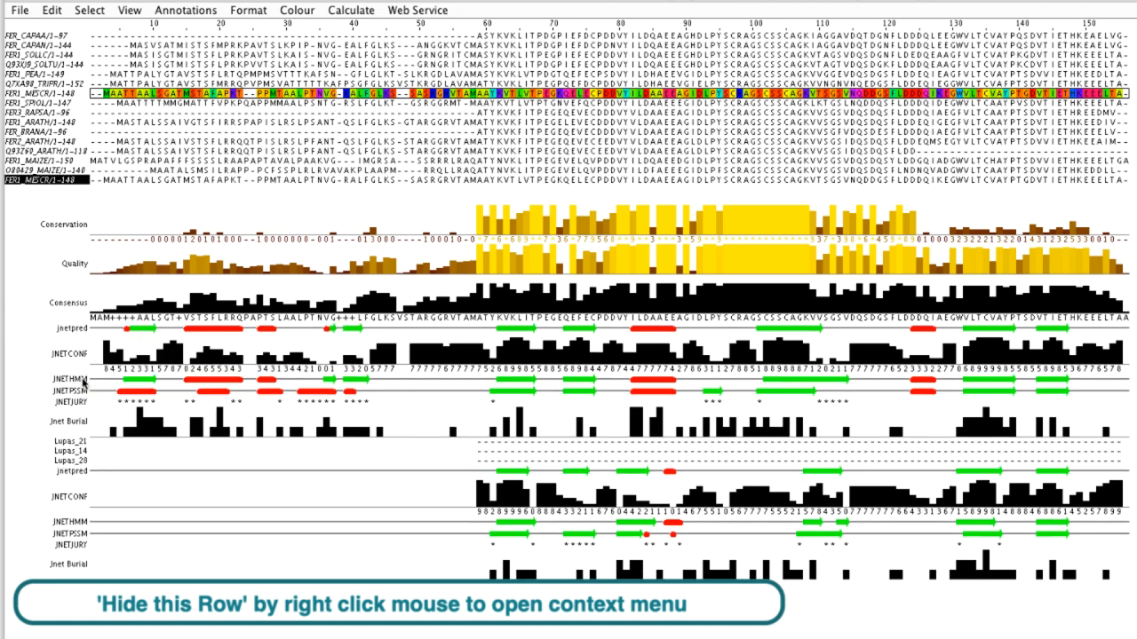
right_click(71, 380)
left_click(133, 418)
right_click(71, 391)
left_click(124, 417)
right_click(71, 391)
left_click(125, 413)
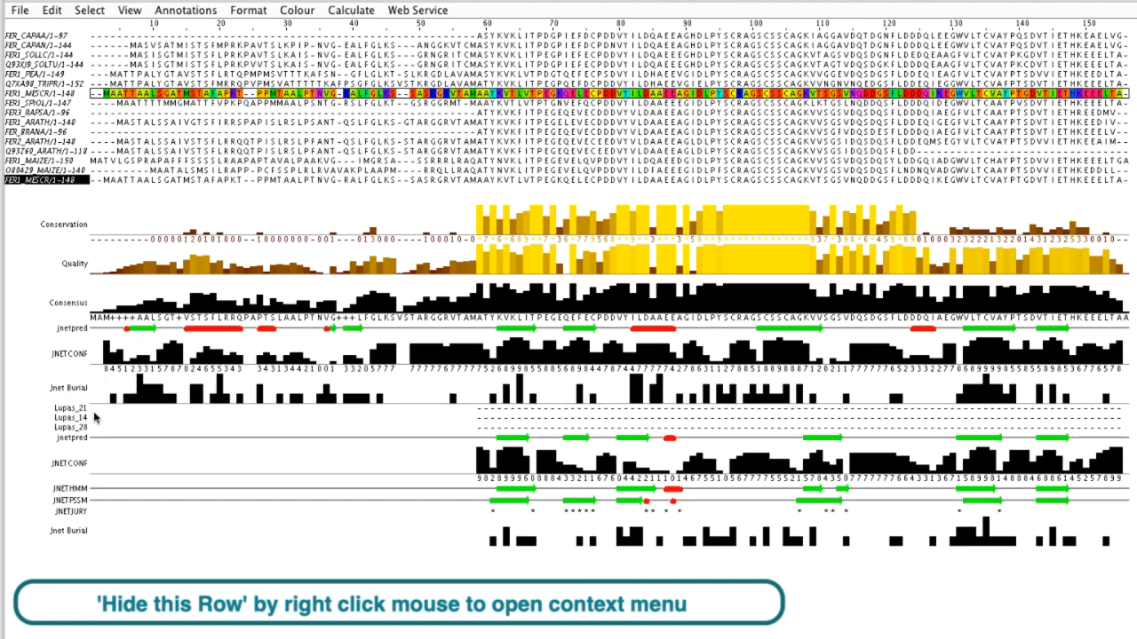
Hide the remaining Lupas rows, the second JNETHMM/PSSM/JURY rows and the Jnet Burial row
right_click(69, 409)
left_click(123, 426)
right_click(69, 391)
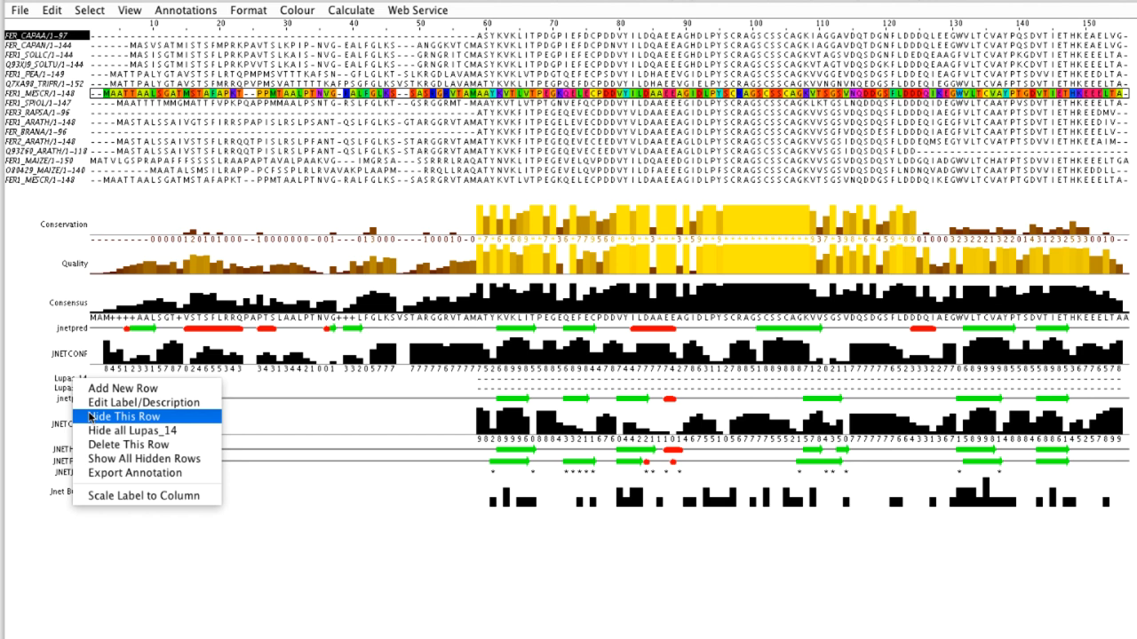
left_click(115, 404)
right_click(69, 380)
left_click(115, 419)
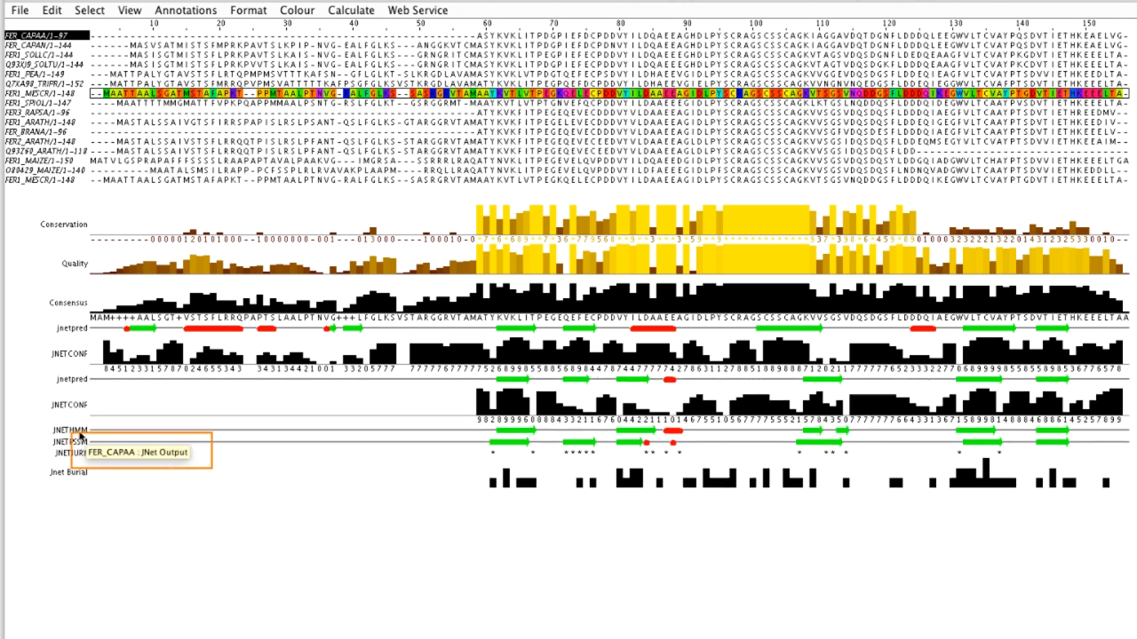
right_click(78, 435)
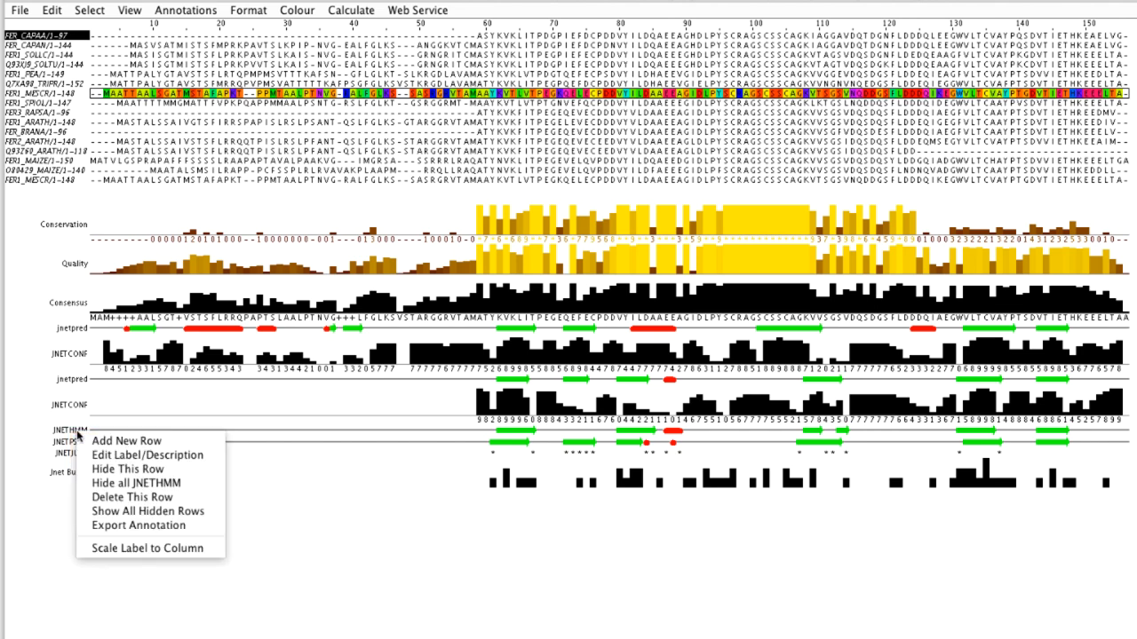
left_click(116, 468)
right_click(77, 444)
left_click(100, 479)
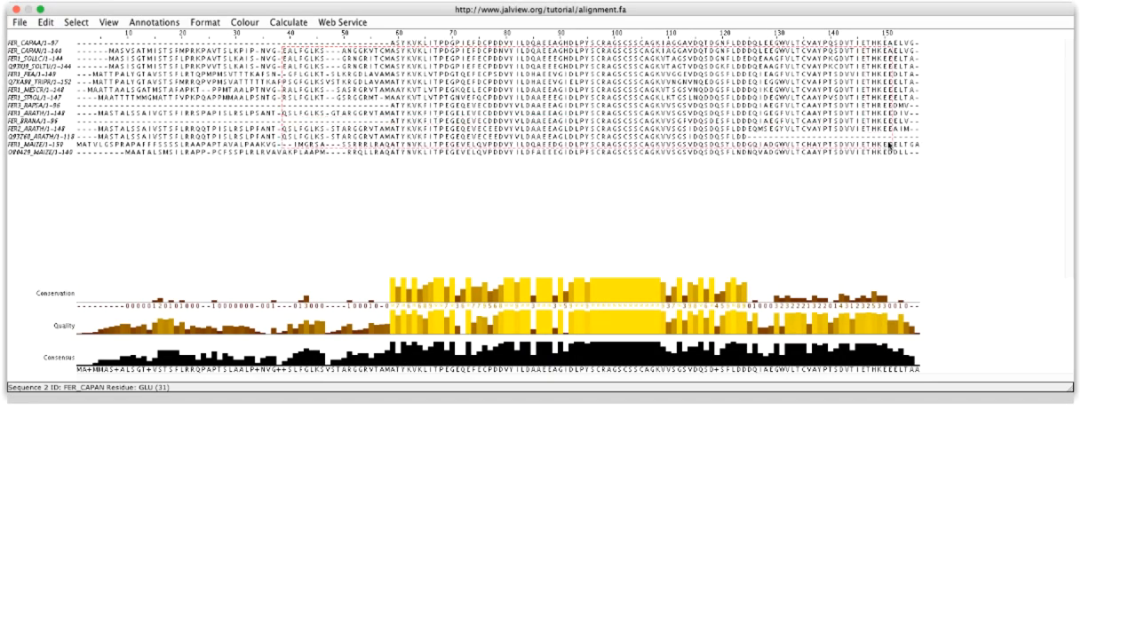
Select all sequences, run JPred prediction, then move the results window left and enlarge it
left_click(40, 97)
left_click(342, 23)
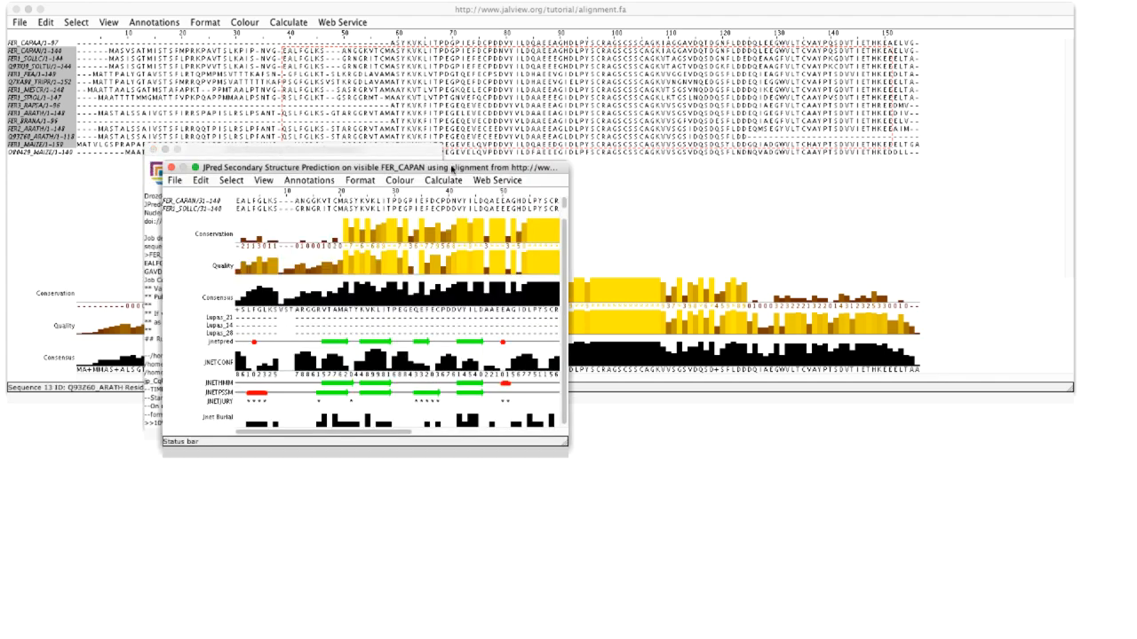
left_click_drag(355, 167, 195, 179)
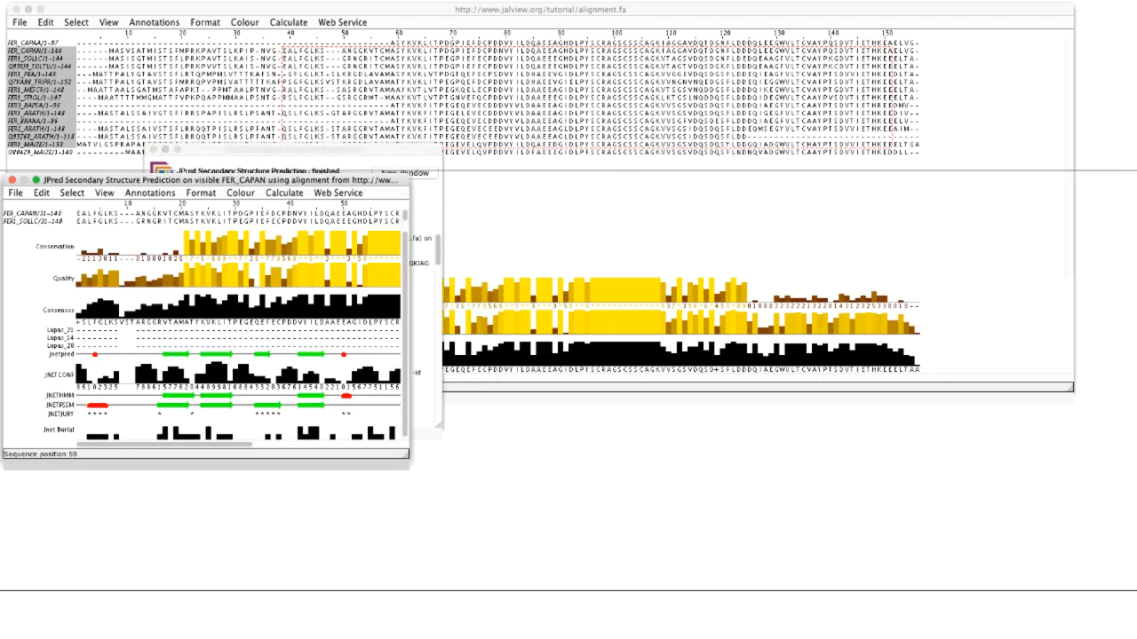
left_click_drag(1121, 583, 1132, 586)
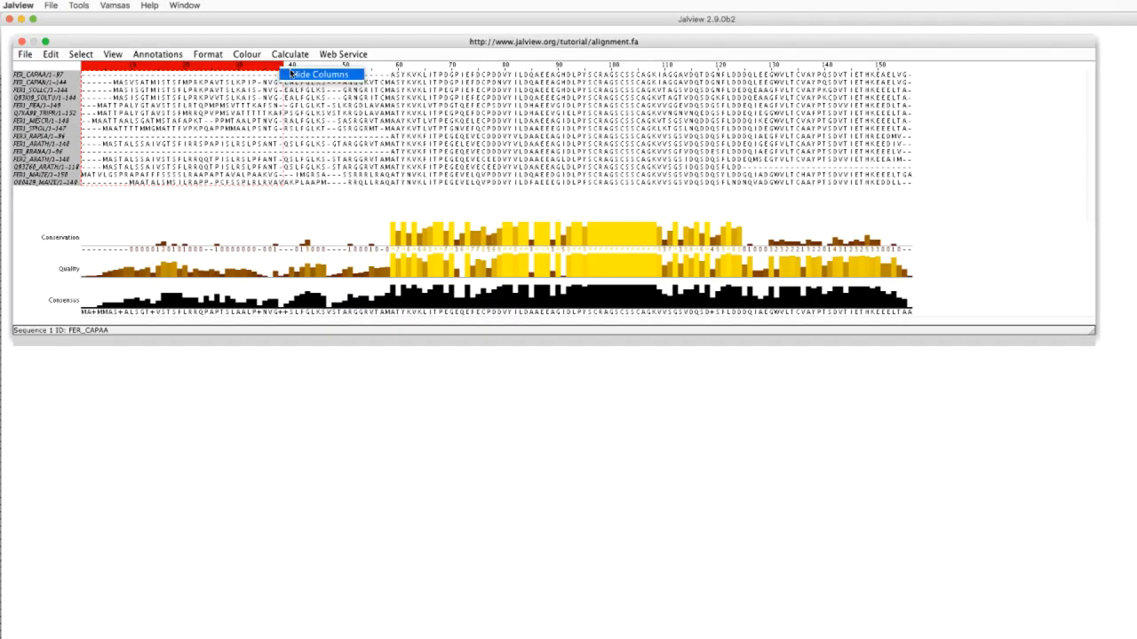
Hide the selected leading columns and submit the visible alignment to JPred, closing the job log
key("h")
left_click(342, 54)
mouse_move(389, 80)
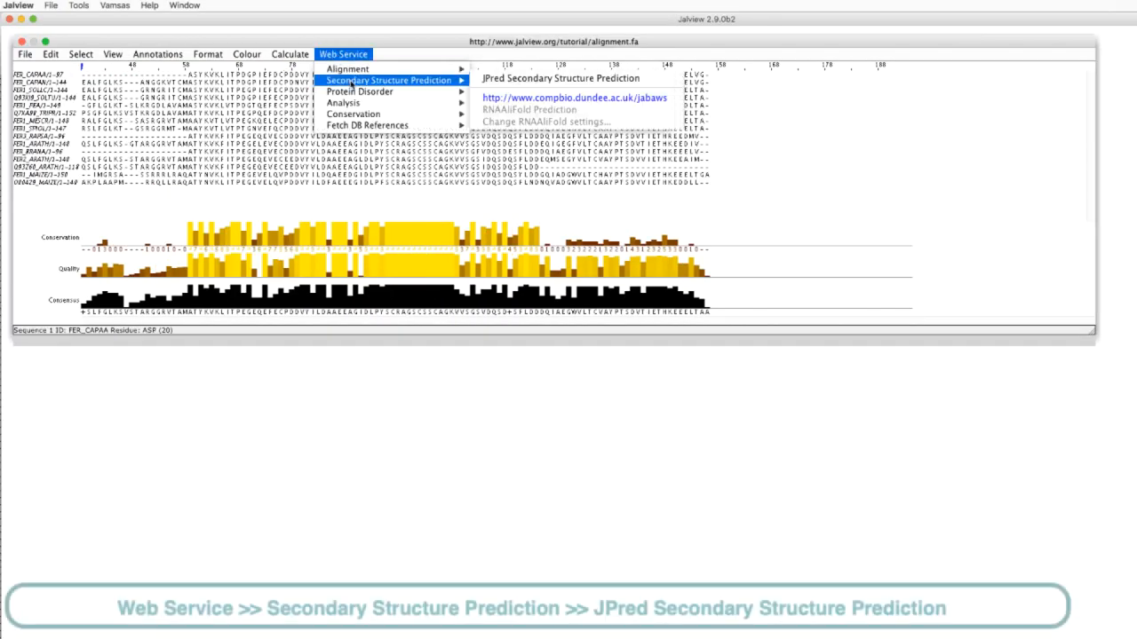
left_click(473, 79)
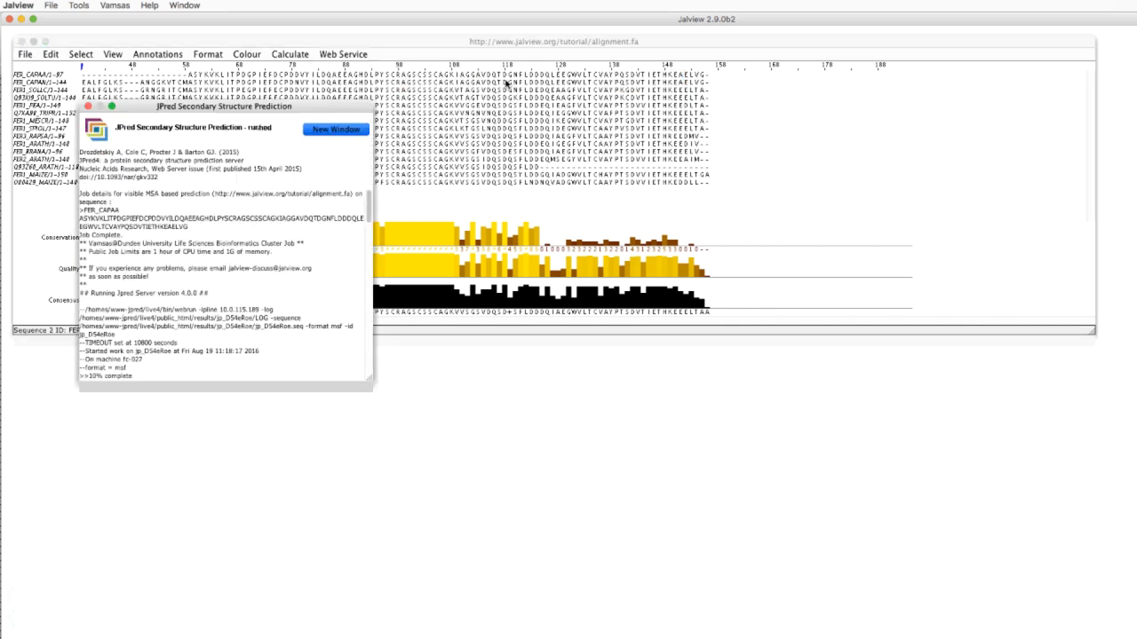
left_click(89, 107)
Reposition and enlarge the JPred results window, then reveal all hidden columns
left_click_drag(248, 224, 178, 613)
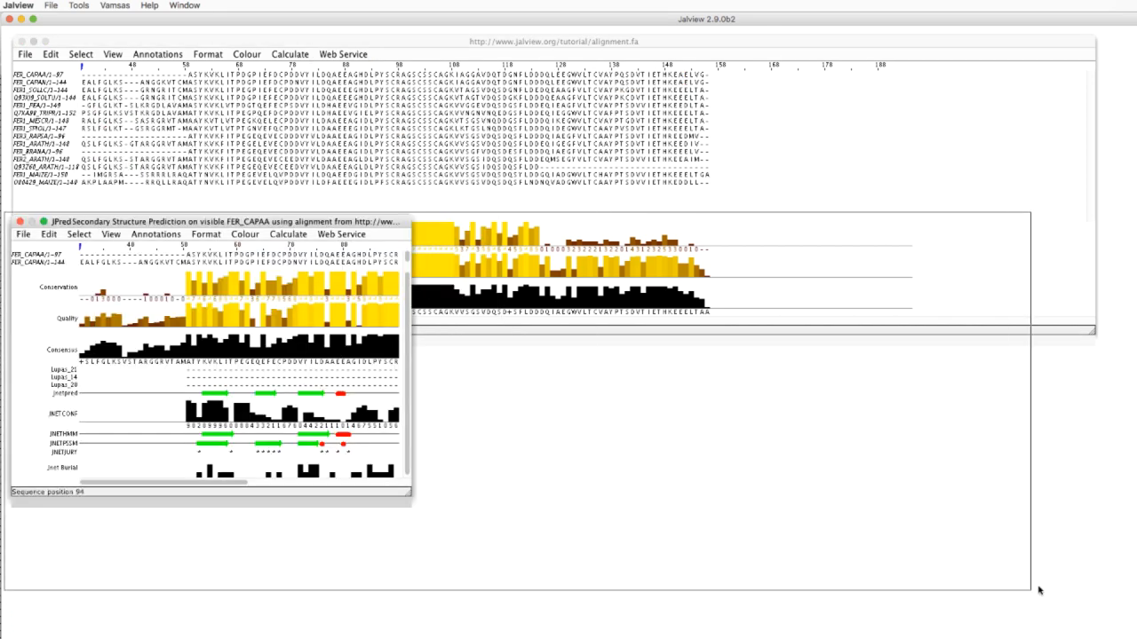
left_click_drag(413, 497, 1112, 622)
right_click(81, 247)
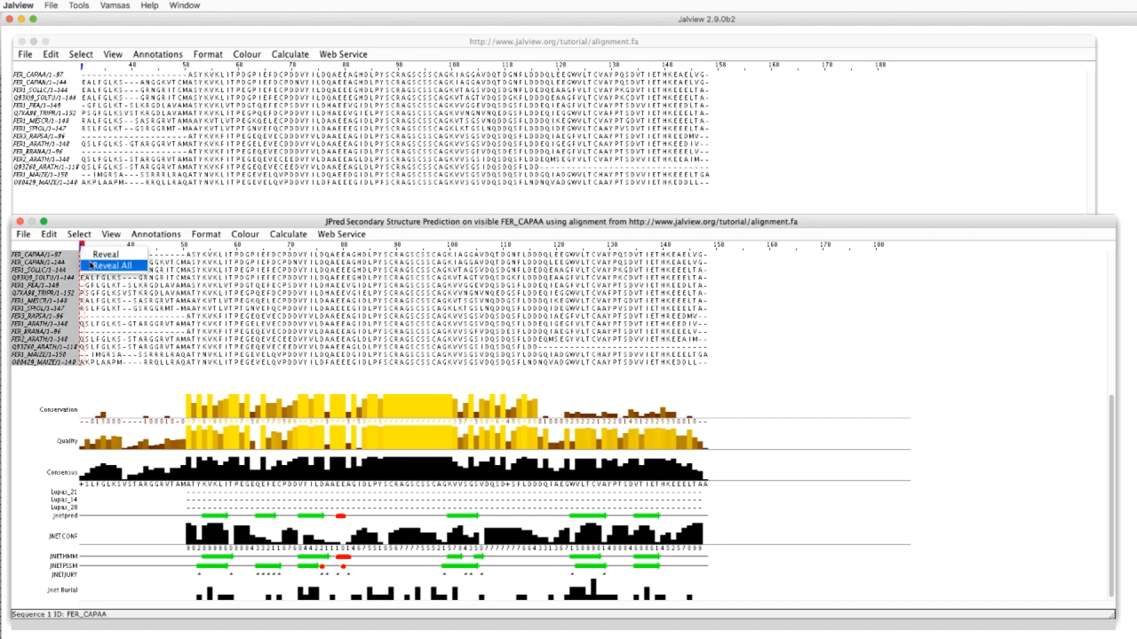
left_click(111, 265)
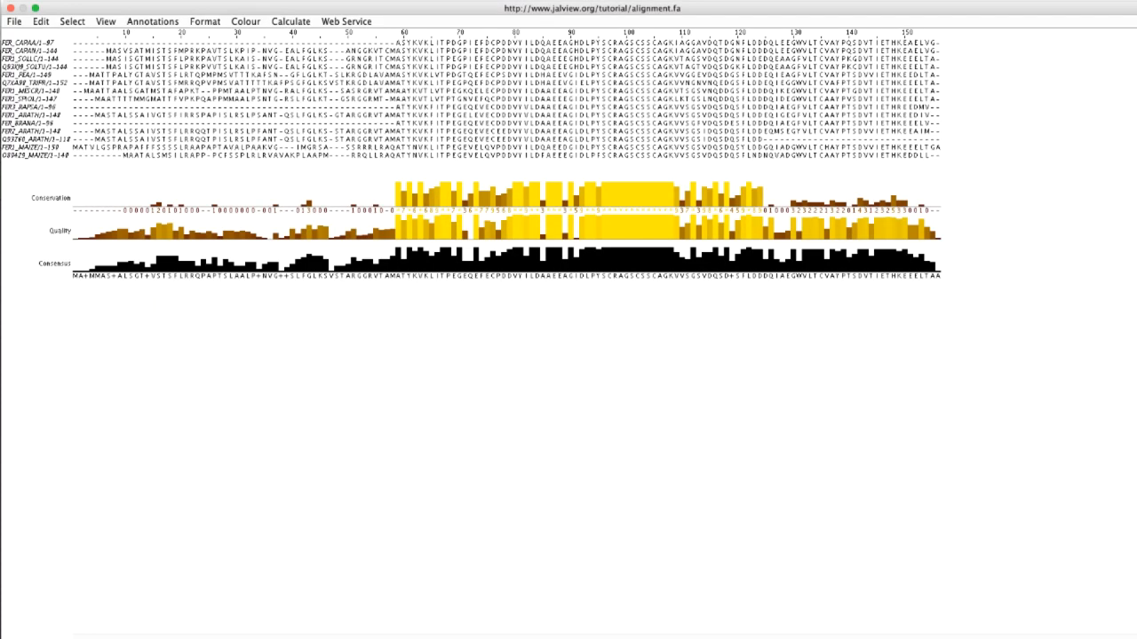
Select all sequences by their IDs and add their JPred reference annotations
left_click_drag(13, 43, 14, 156)
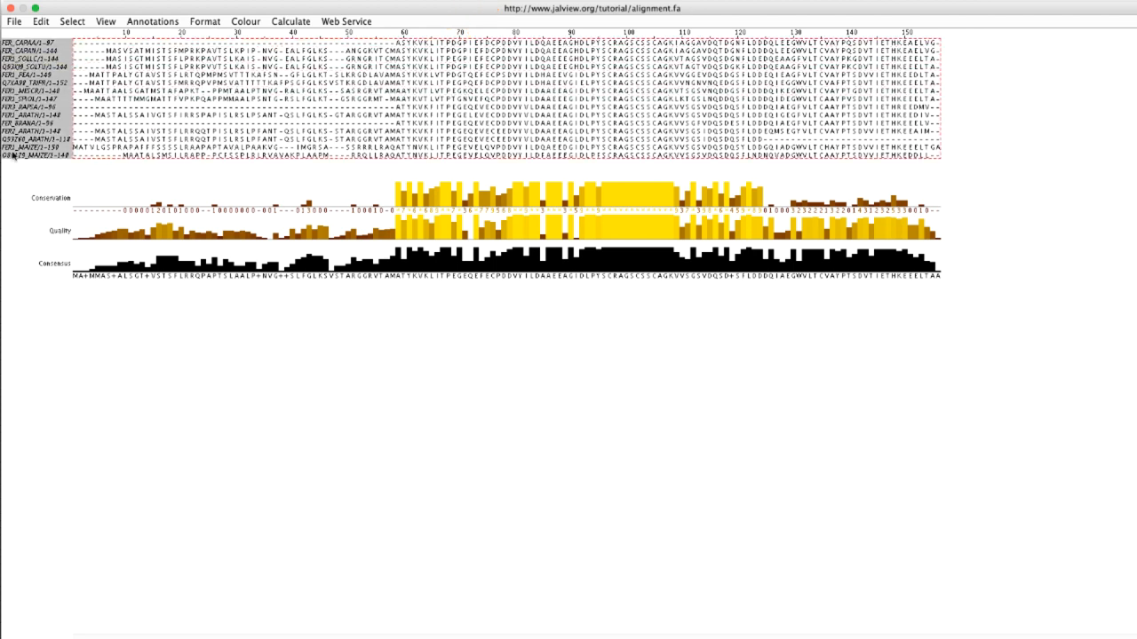
right_click(14, 156)
mouse_move(45, 161)
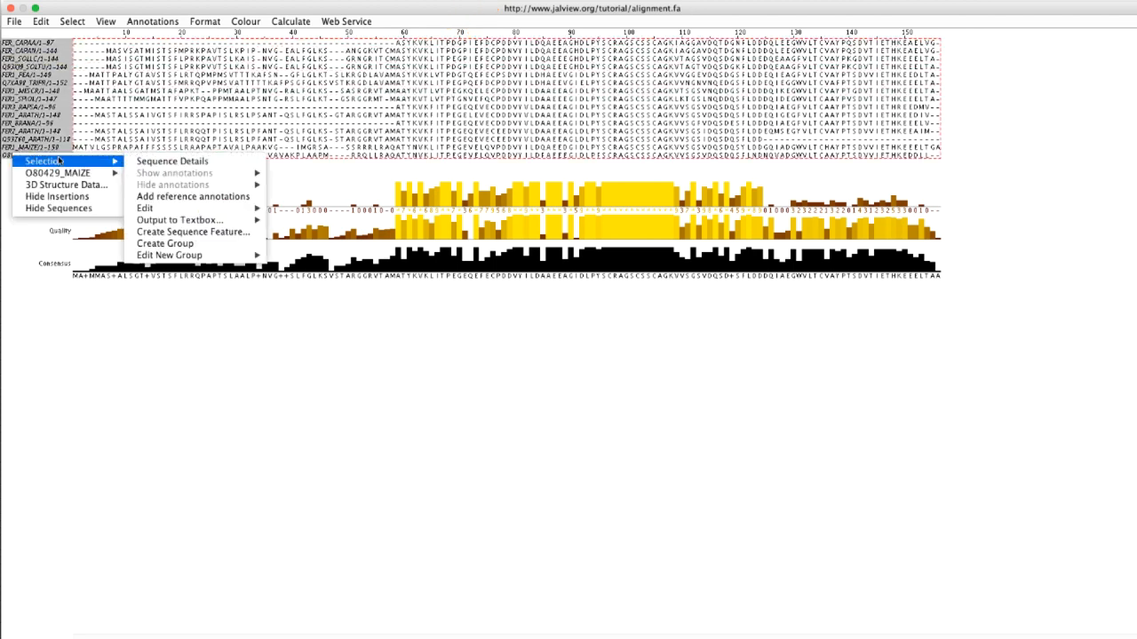
left_click(164, 197)
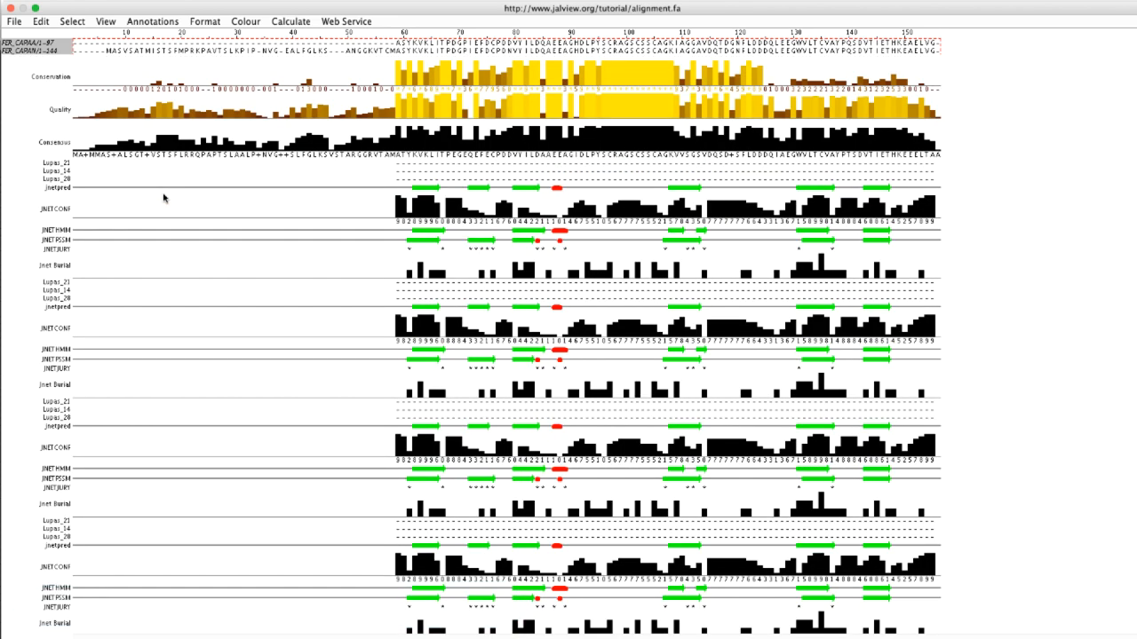
scroll(951, 413, "down", 8)
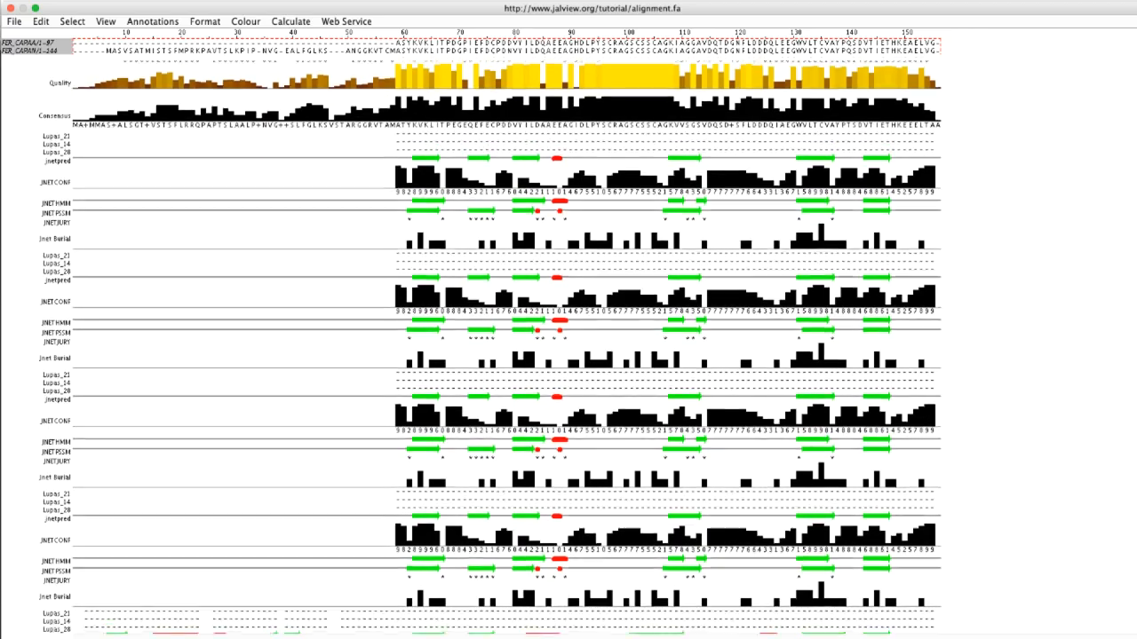
scroll(951, 414, "down", 3)
scroll(950, 413, "down", 3)
scroll(950, 414, "down", 3)
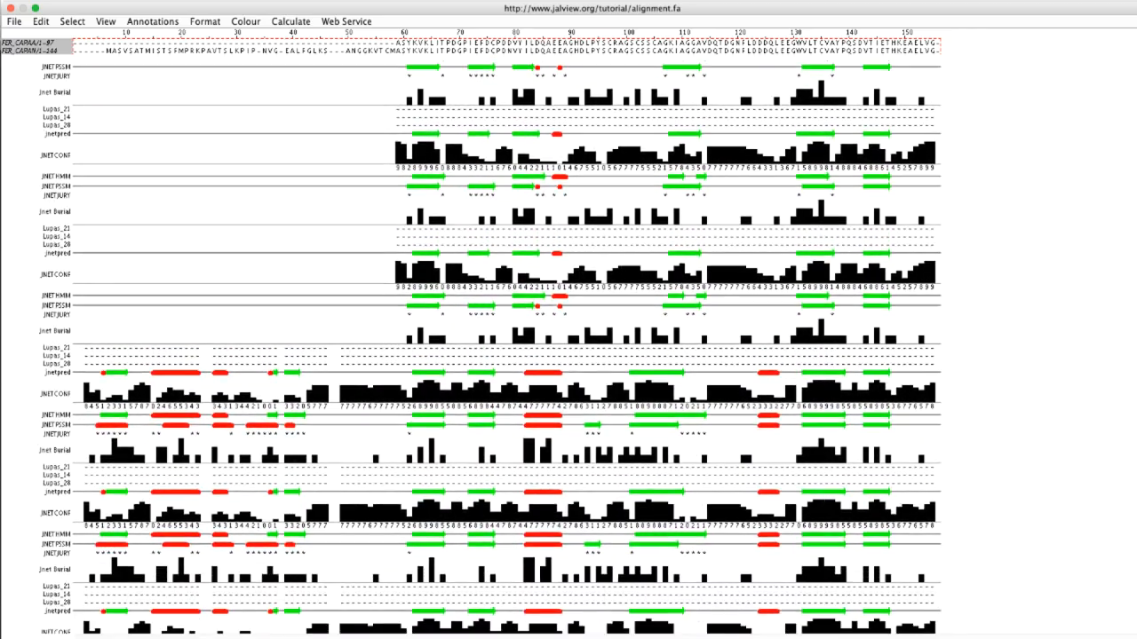
scroll(951, 414, "down", 3)
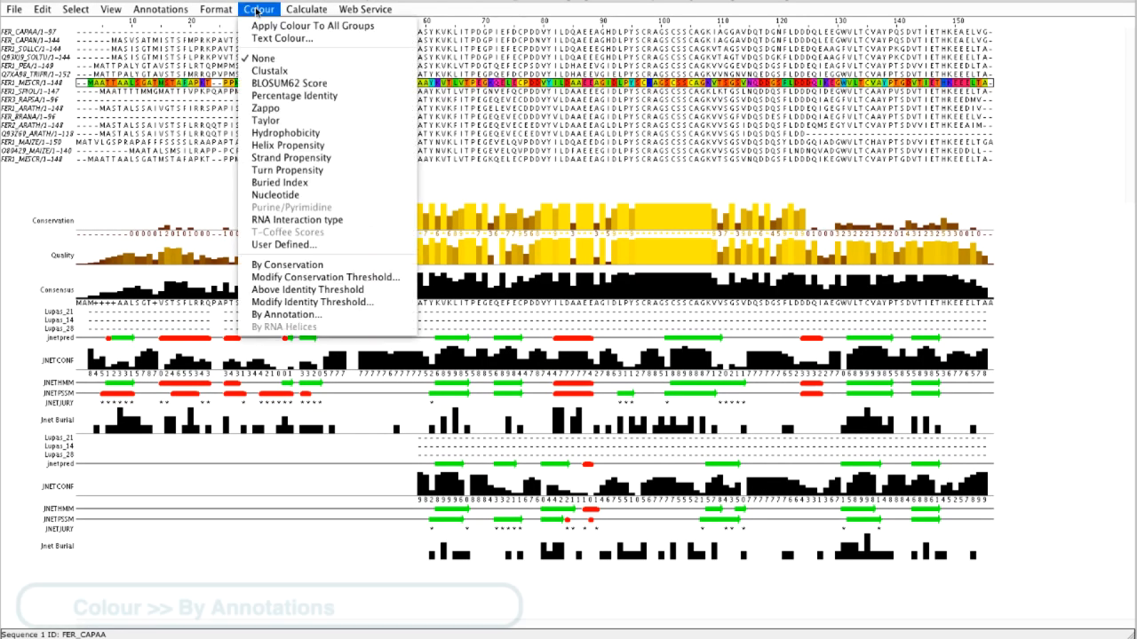
Colour the alignment by the jnetpred annotation row and apply it
left_click(283, 314)
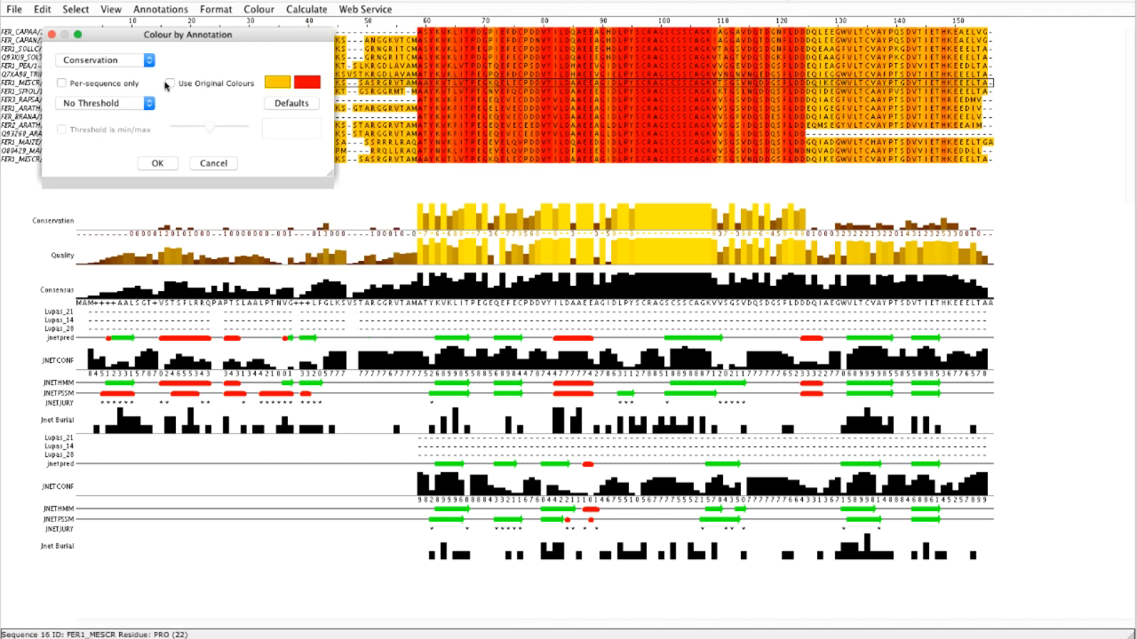
left_click(149, 60)
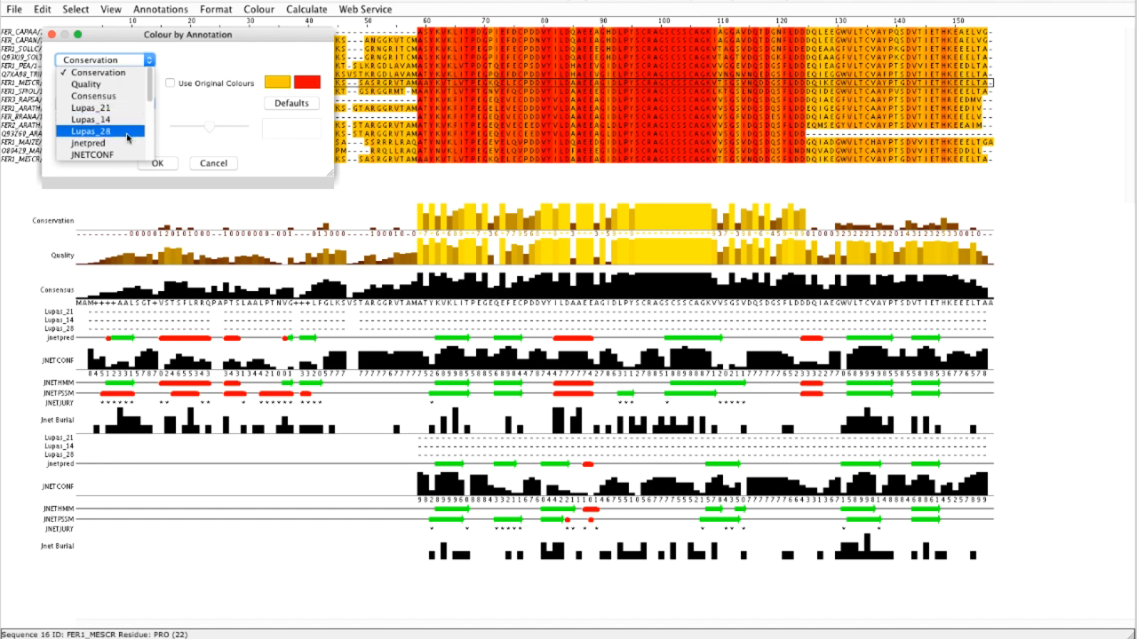
left_click(88, 142)
left_click(156, 163)
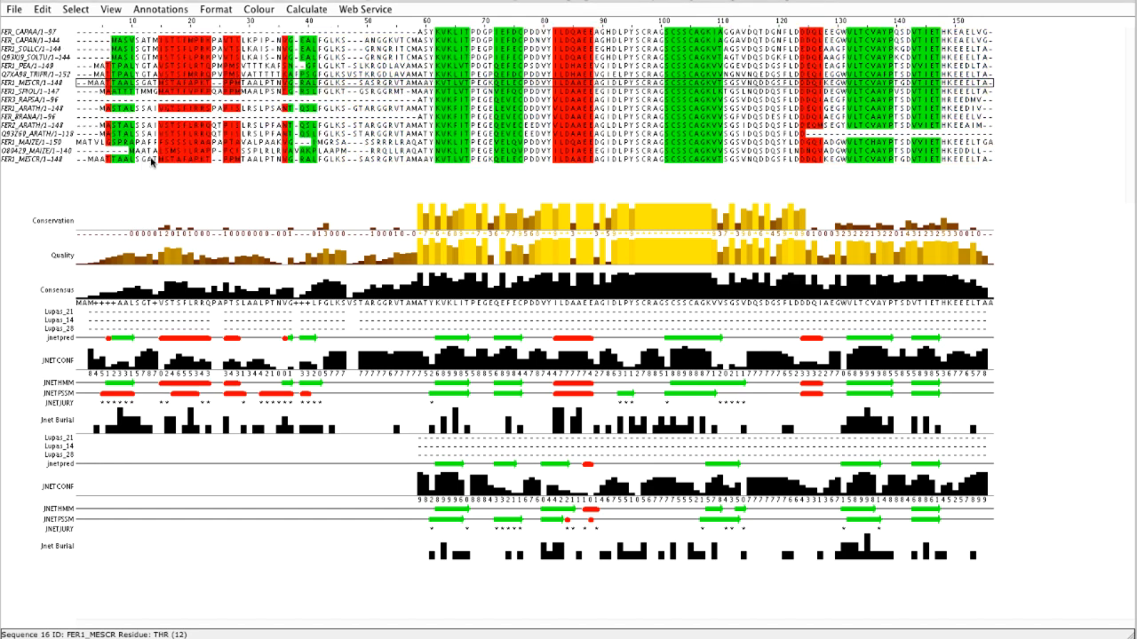
Look up 3D structures for FER1_SPIOL and view spinach ferredoxin 1a70 in Jmol
right_click(51, 92)
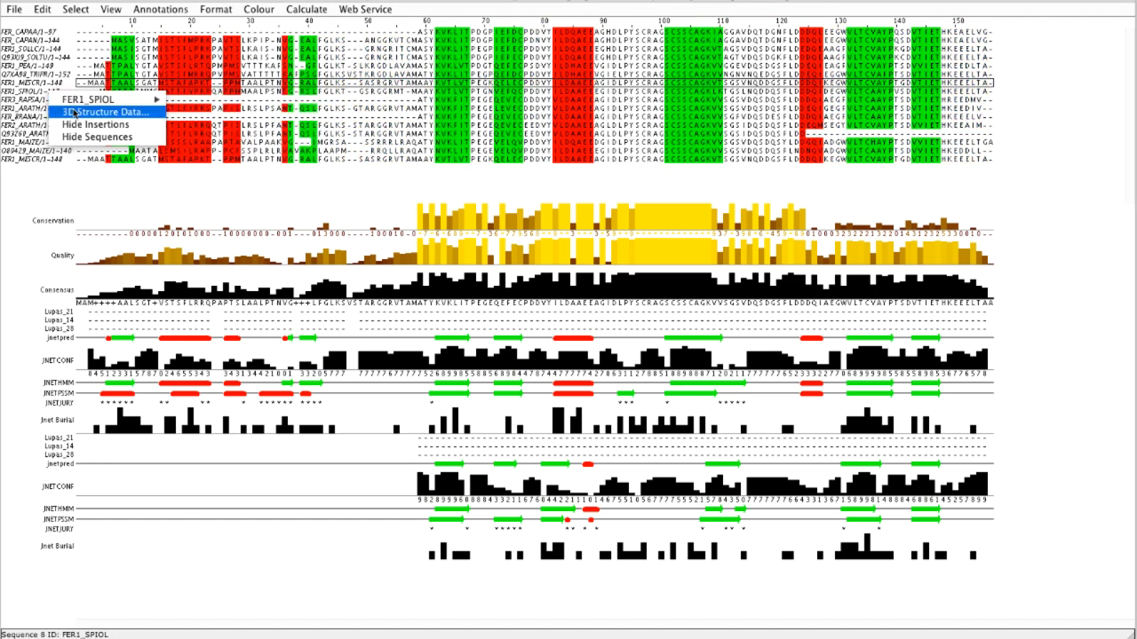
left_click(75, 113)
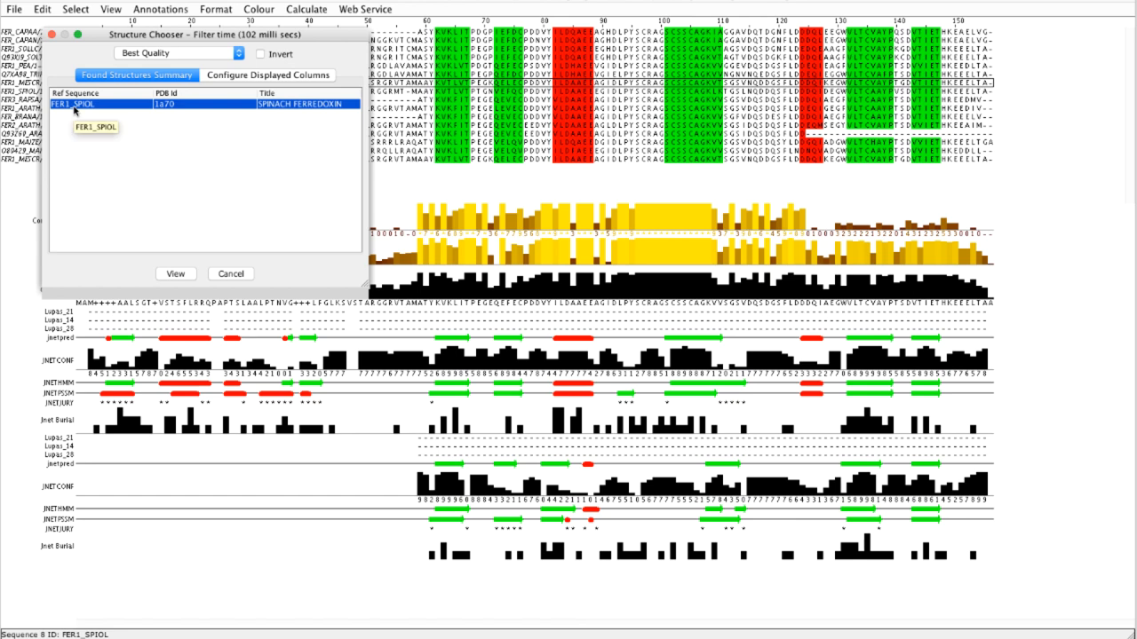
double_click(75, 105)
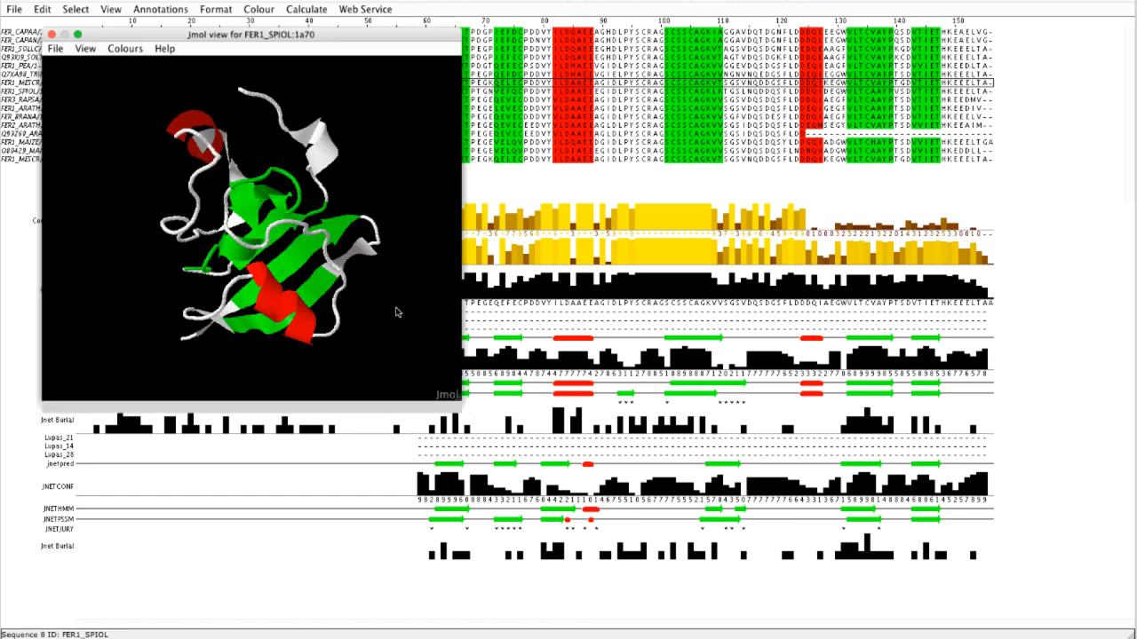